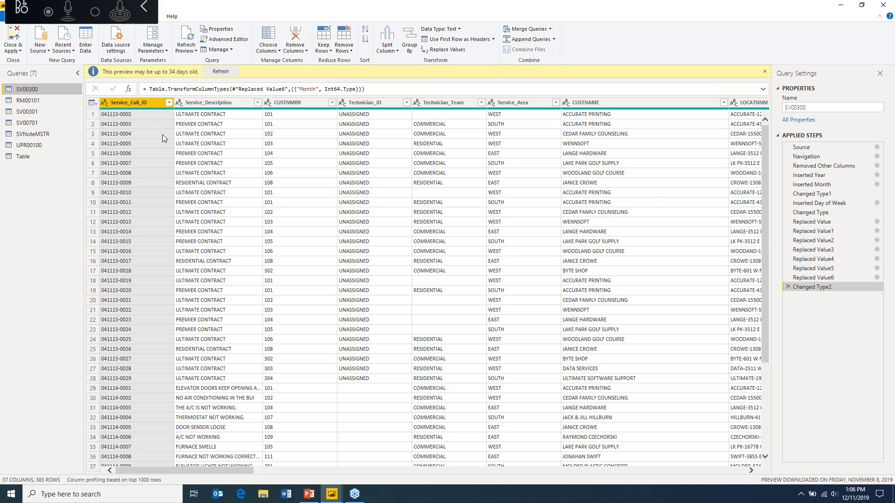
left_click(169, 103)
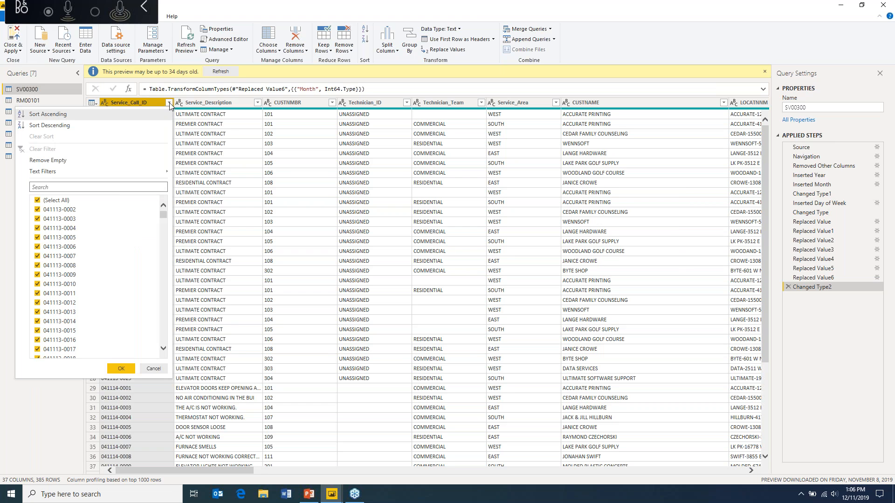
left_click(37, 200)
left_click(37, 210)
left_click(37, 219)
left_click(38, 229)
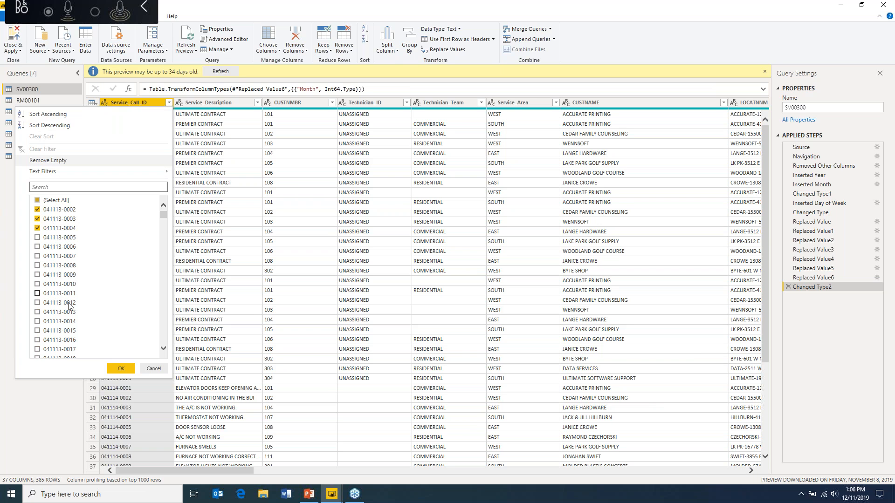
left_click(112, 371)
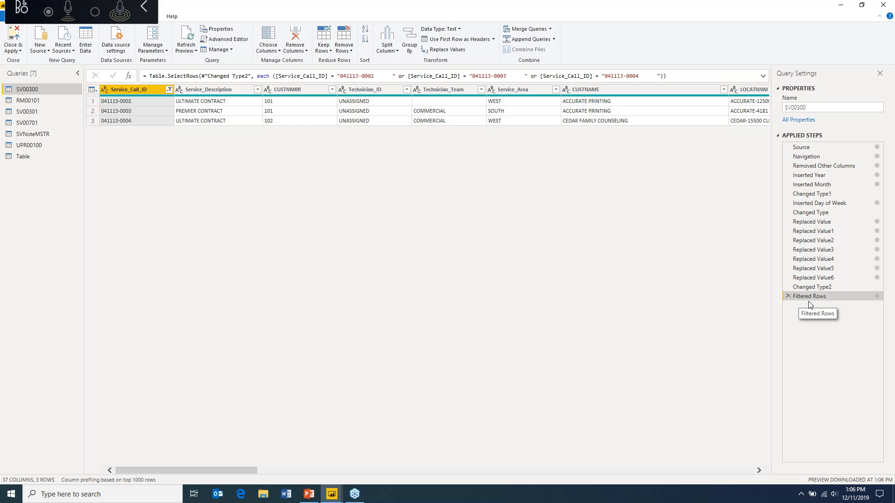
left_click(788, 297)
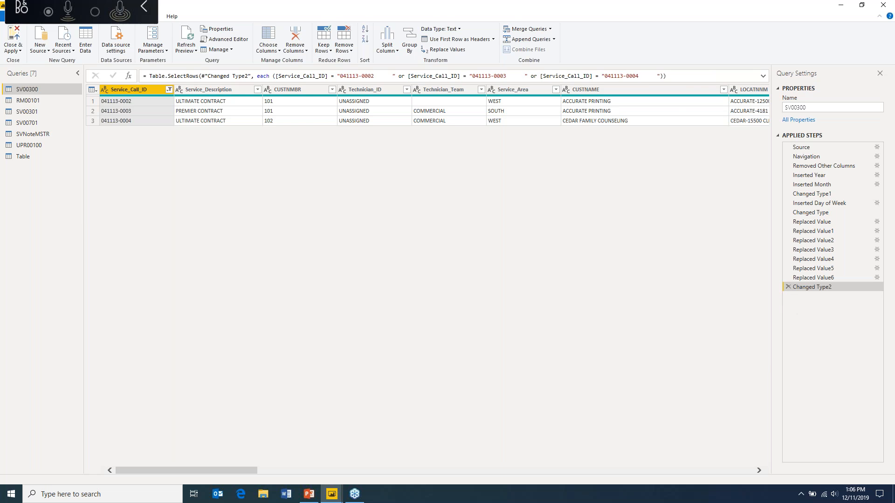
Step: Examine the filter options for the Service_Call_ID text column and the Date_of_Service_Call date column, including the relative date filters
left_click(169, 90)
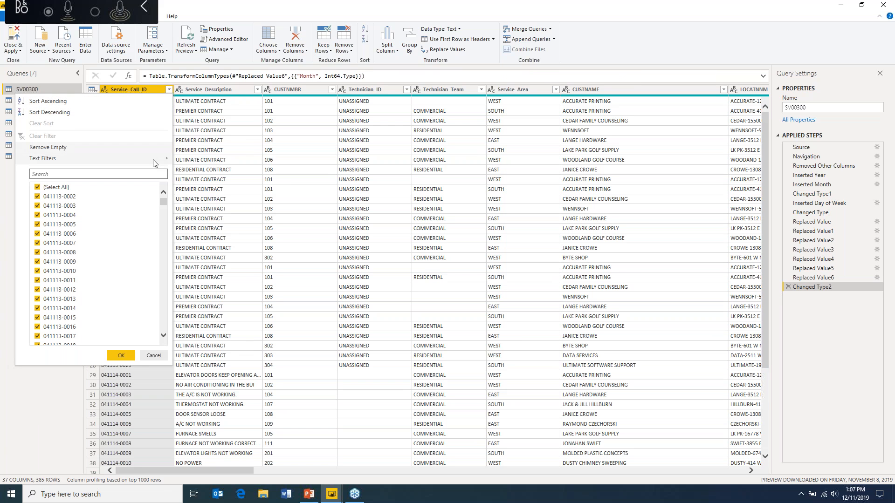
mouse_move(155, 164)
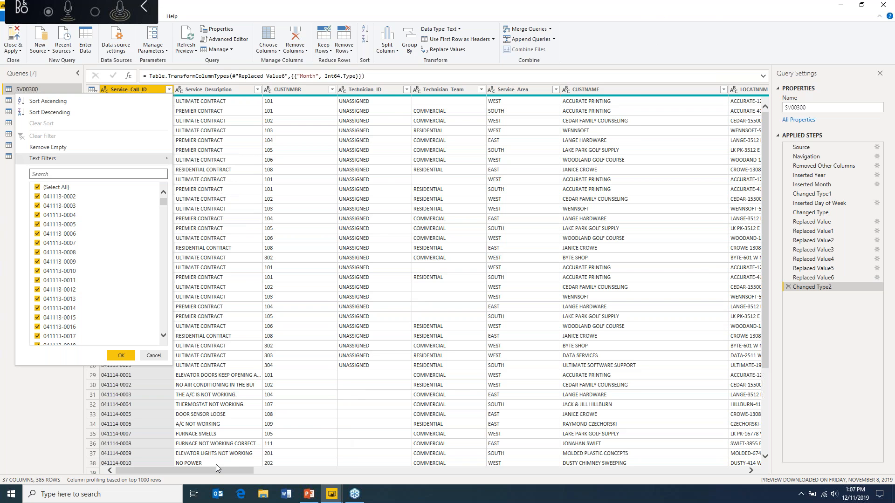
left_click_drag(218, 471, 407, 485)
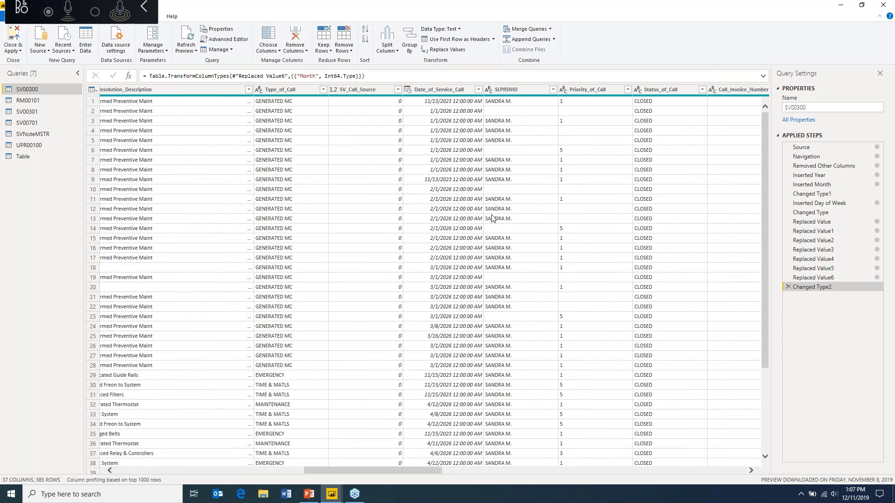
left_click(478, 90)
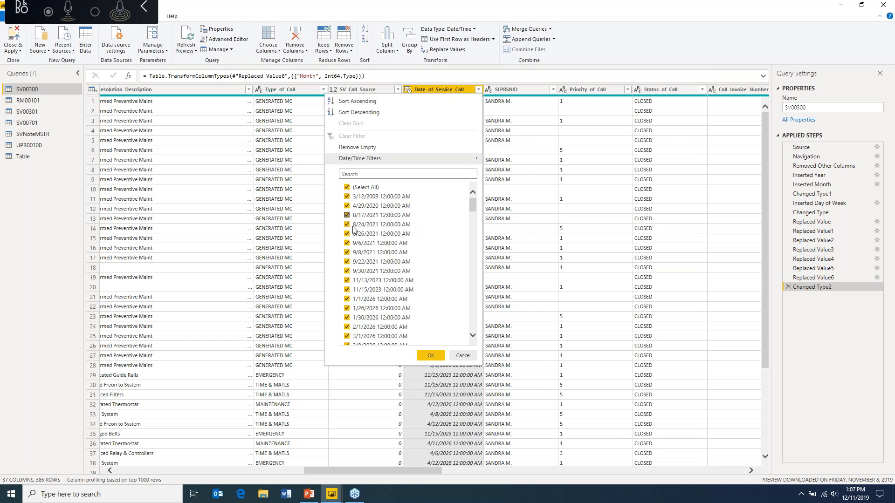
scroll(373, 312, "down", 3)
scroll(372, 310, "up", 3)
mouse_move(468, 159)
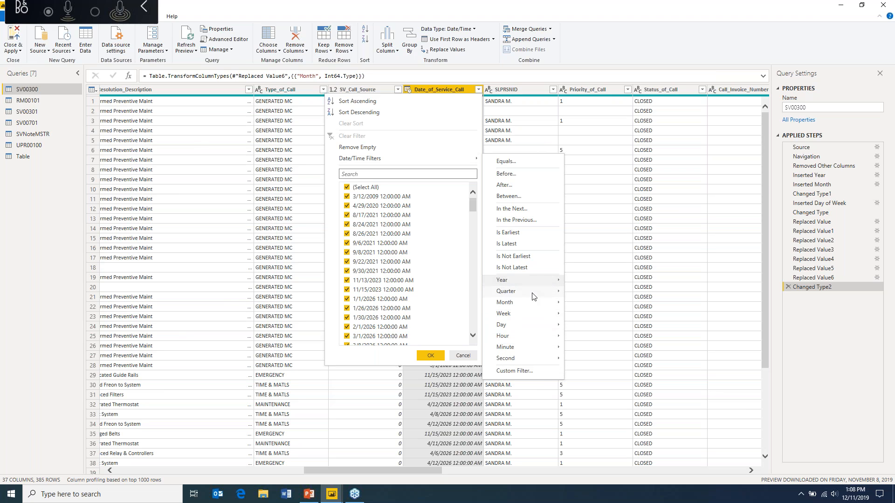
mouse_move(541, 283)
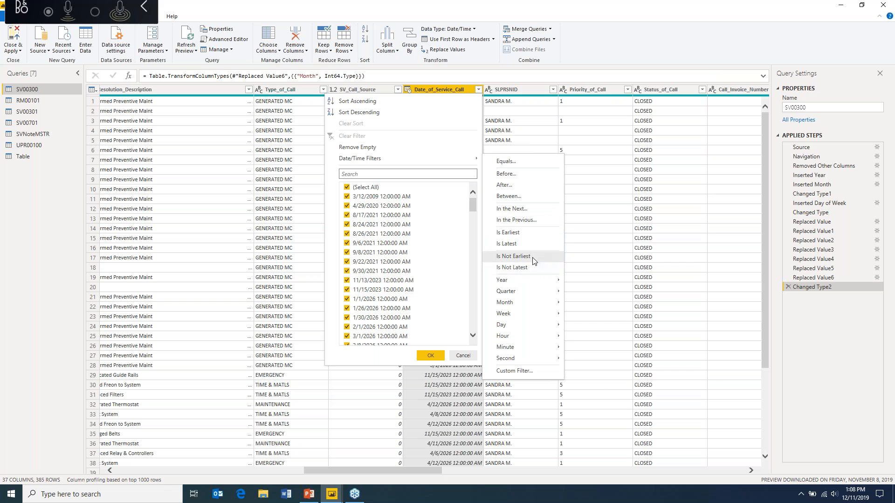
Step: Set up an In the Next filter of 30 days on Date_of_Service_Call, look at the second condition's operators, and discard it
left_click(522, 211)
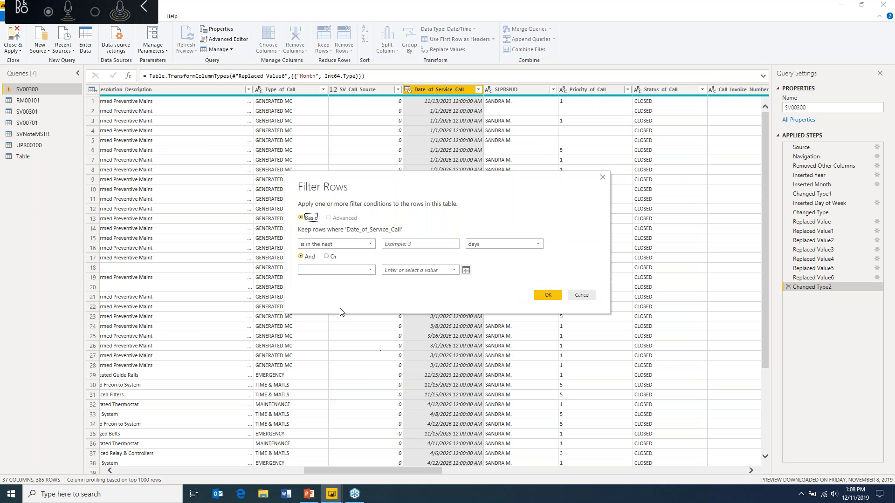
left_click(443, 245)
type("30")
left_click(511, 244)
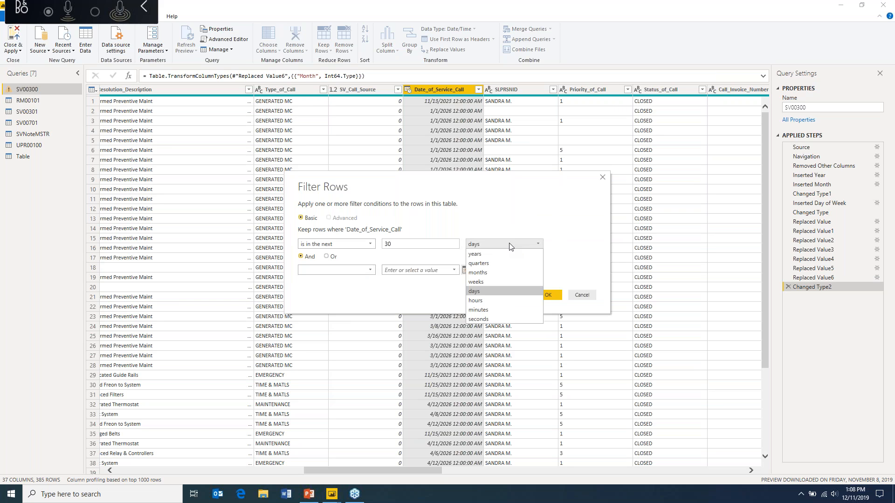
left_click(576, 257)
left_click(370, 270)
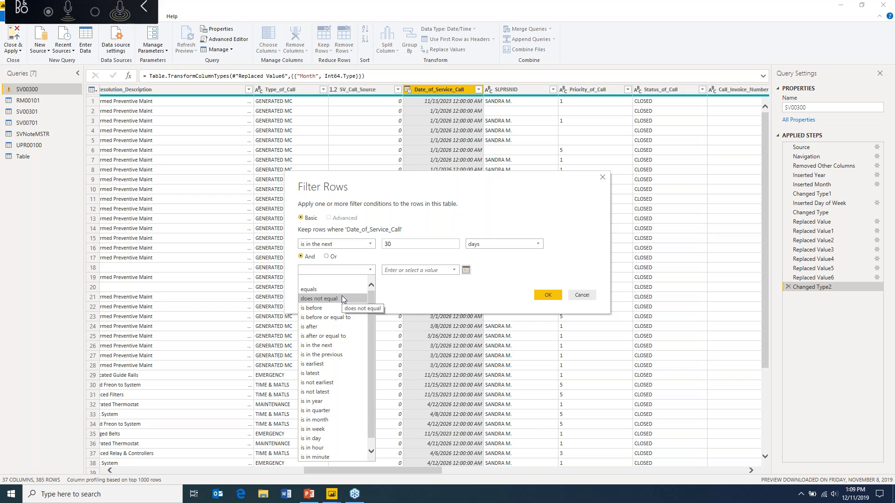
left_click(582, 295)
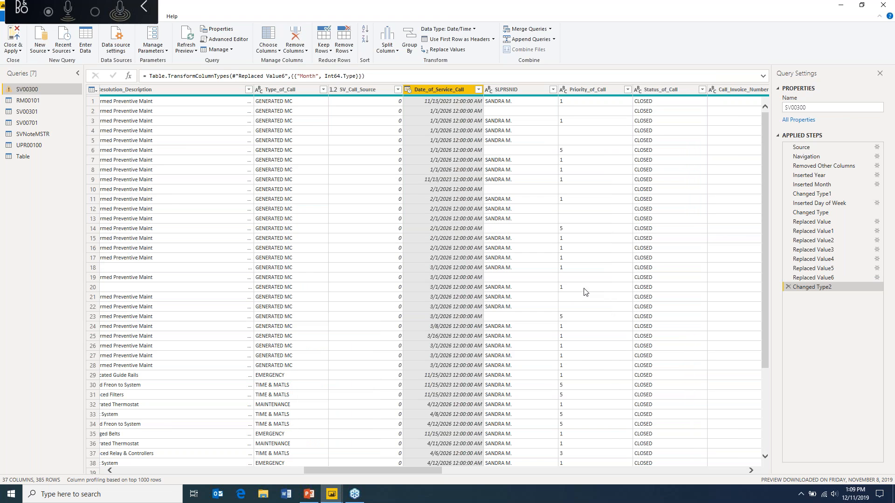
Step: Filter Date_of_Service_Call to dates after 1/1/2018, and delete the resulting filter step
left_click(478, 90)
mouse_move(469, 164)
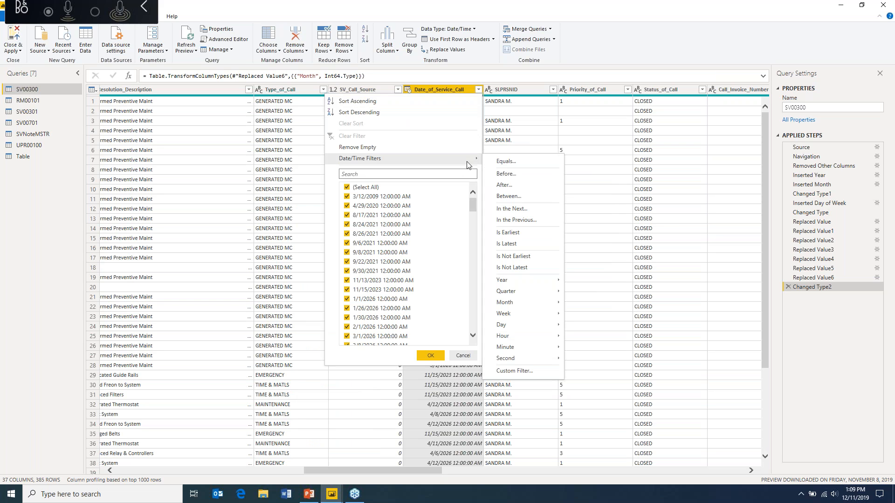
left_click(504, 186)
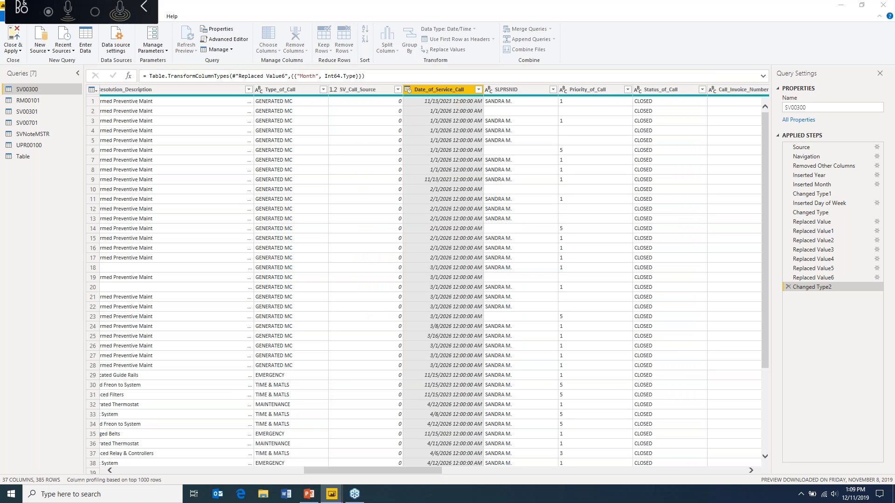
left_click(415, 243)
type("1/1/2018")
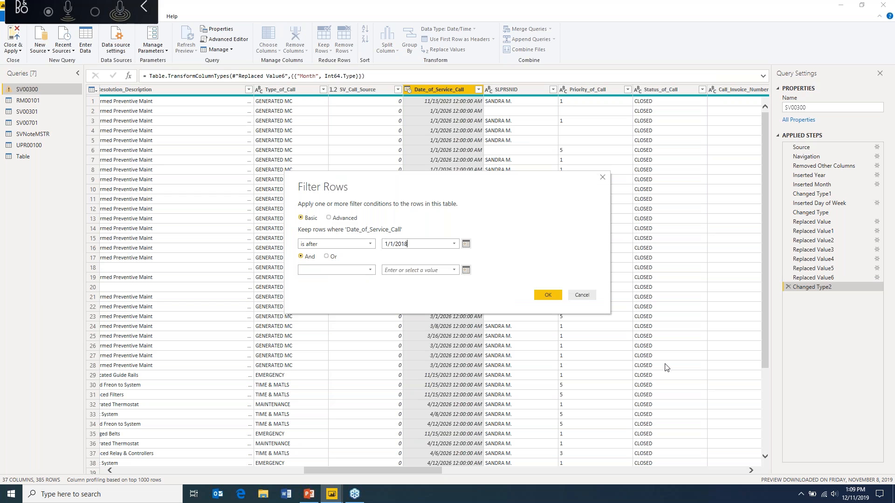
left_click(549, 295)
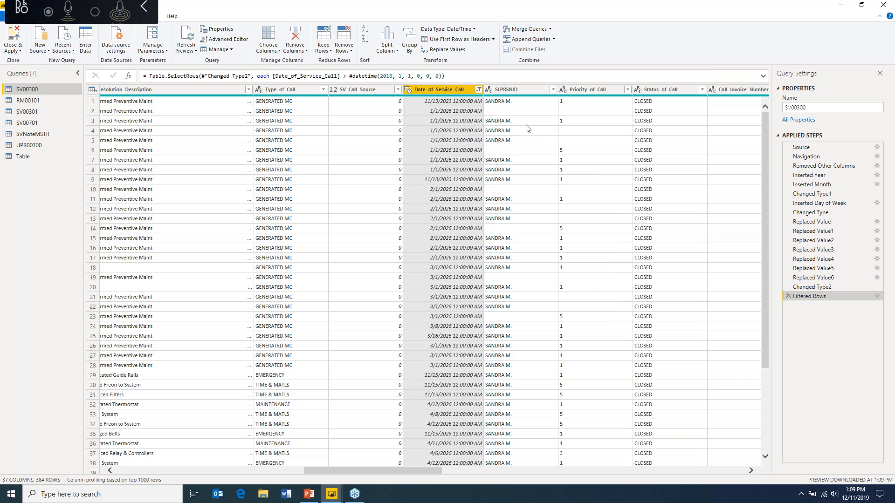
left_click(787, 297)
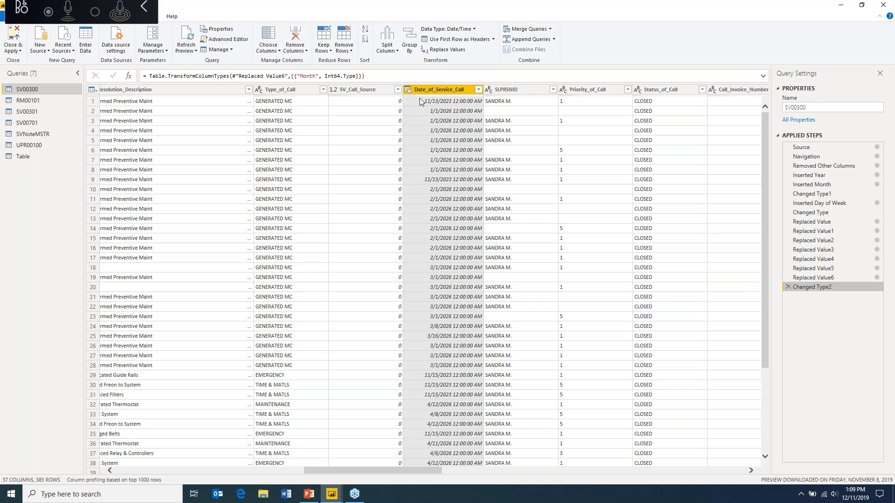
Step: Start a Between filter on Date_of_Service_Call with 12/1/2019 as the start date
left_click(479, 90)
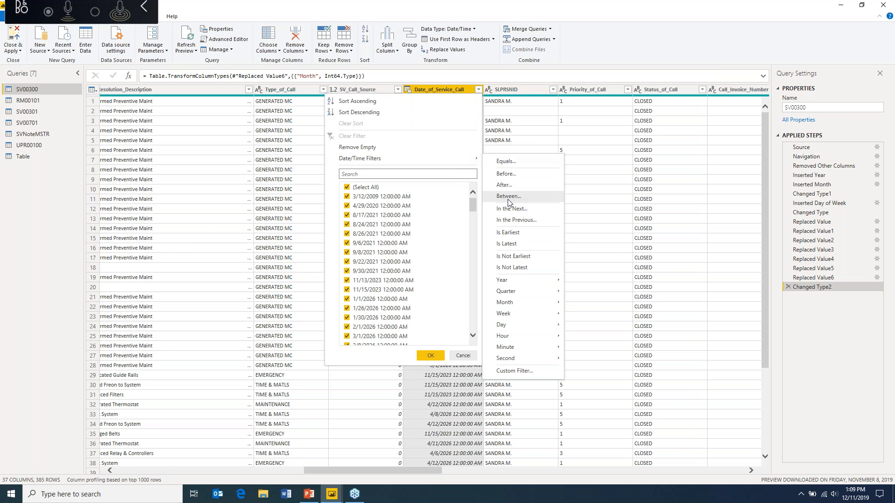
left_click(509, 198)
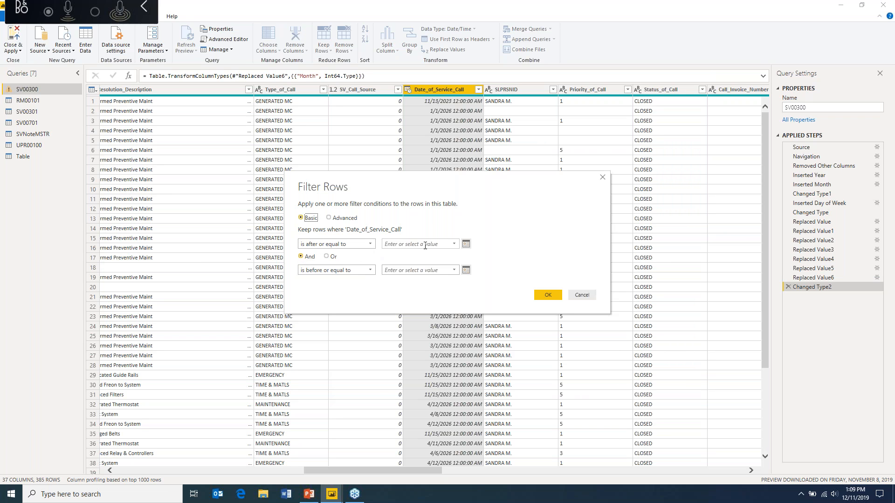
left_click(454, 244)
left_click(455, 243)
left_click(455, 244)
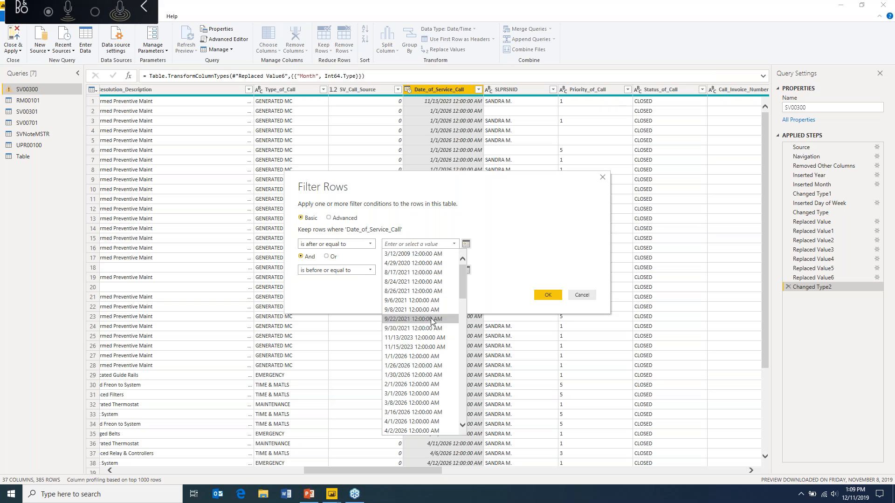
left_click(466, 245)
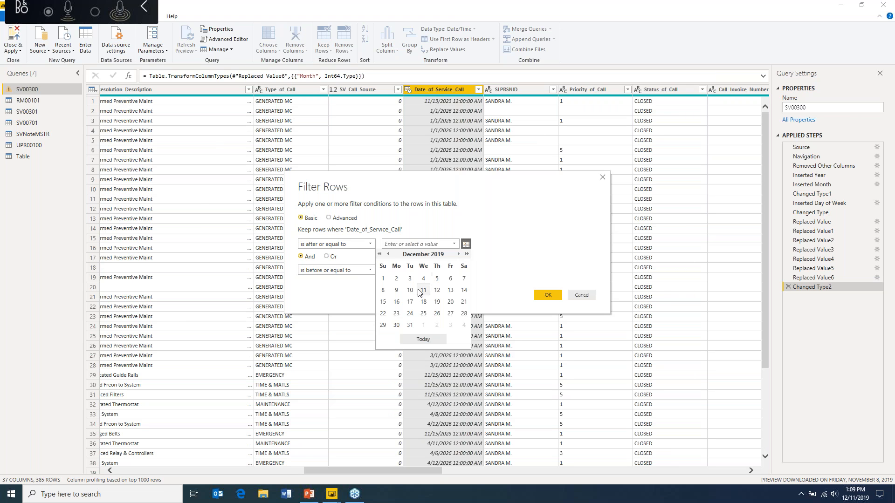
left_click(384, 279)
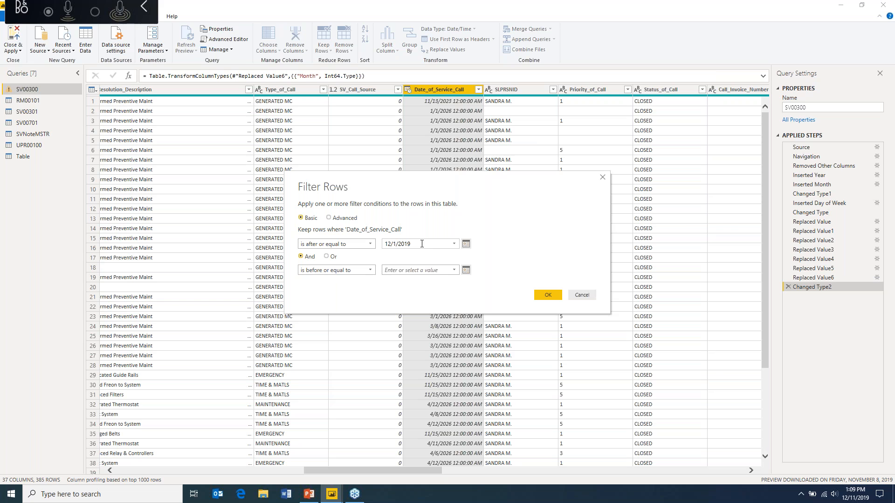
Step: Change the start date of the Between filter to 1/1/2018
left_click(466, 244)
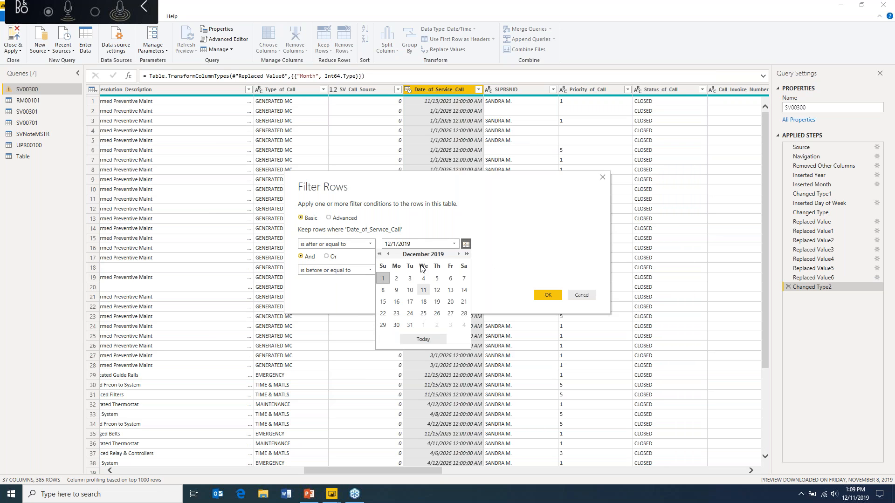
left_click(379, 254)
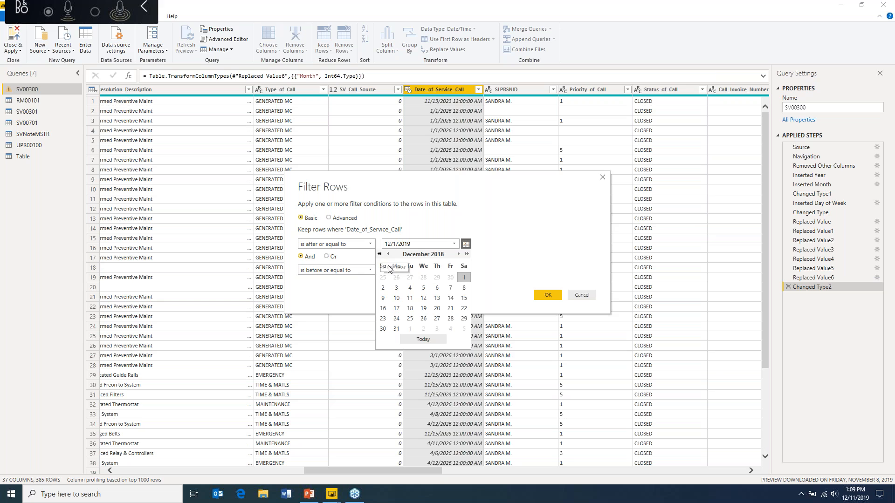
left_click(379, 254)
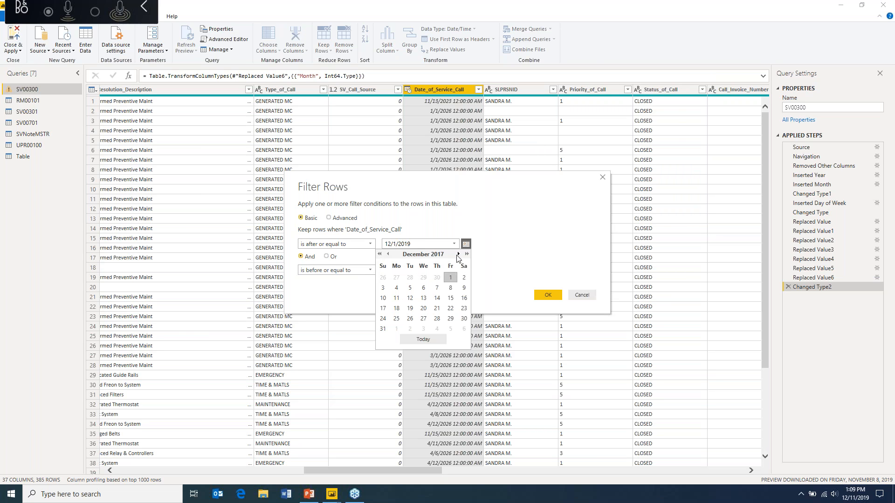
left_click(458, 255)
left_click(396, 279)
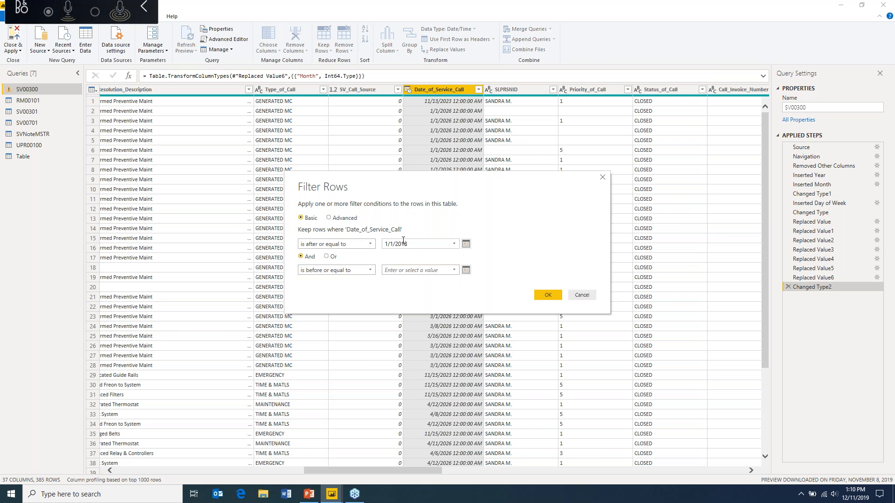
Step: Apply the Between filter with 12/31/2019 as the end date, and delete the resulting filter step
left_click(466, 271)
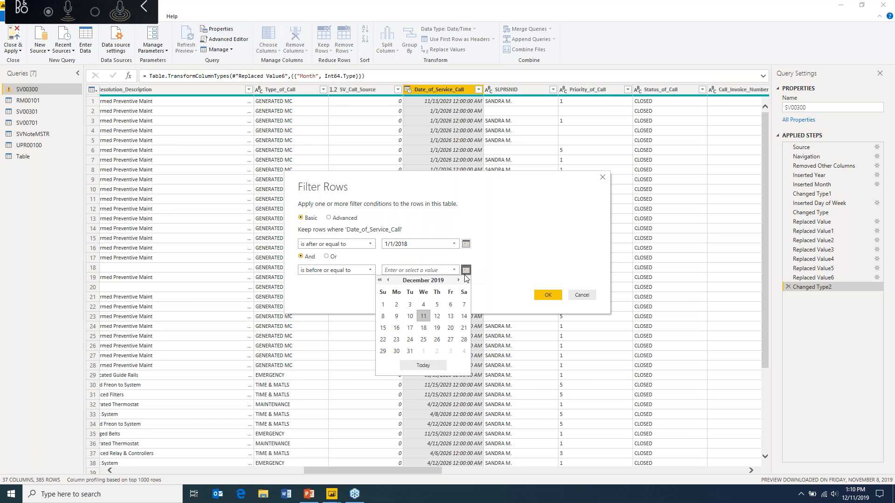
left_click(409, 352)
left_click(548, 295)
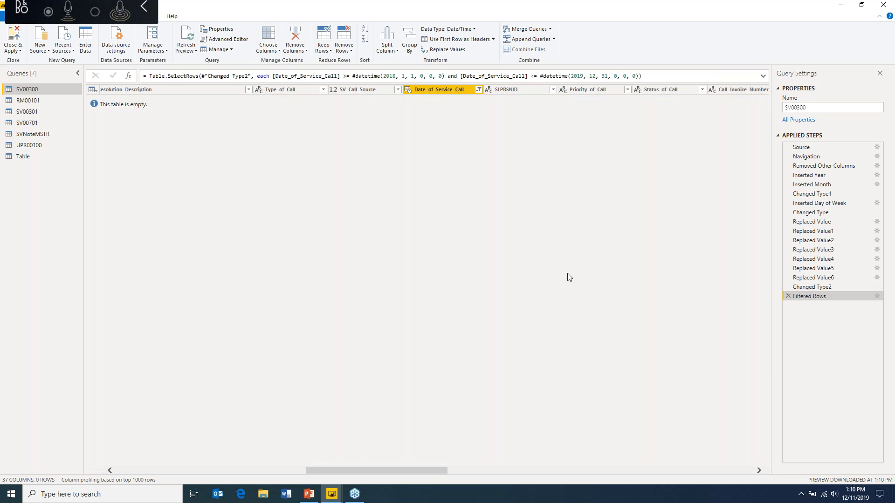
left_click(787, 297)
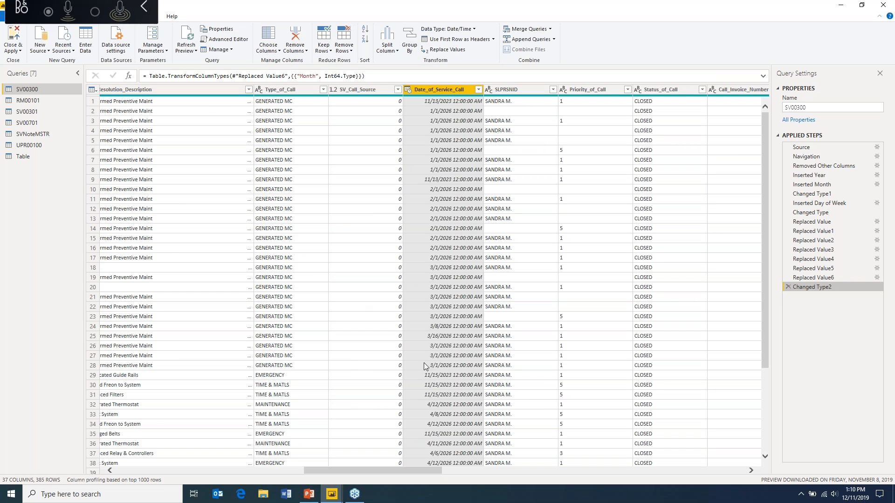
Step: Close the query editor with its changes applied and return to the Service Call Report
left_click_drag(338, 470, 137, 460)
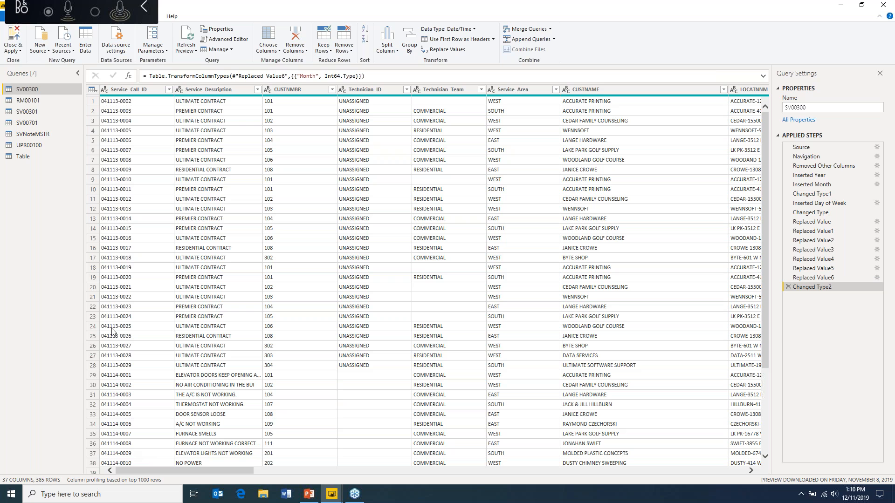
left_click(19, 52)
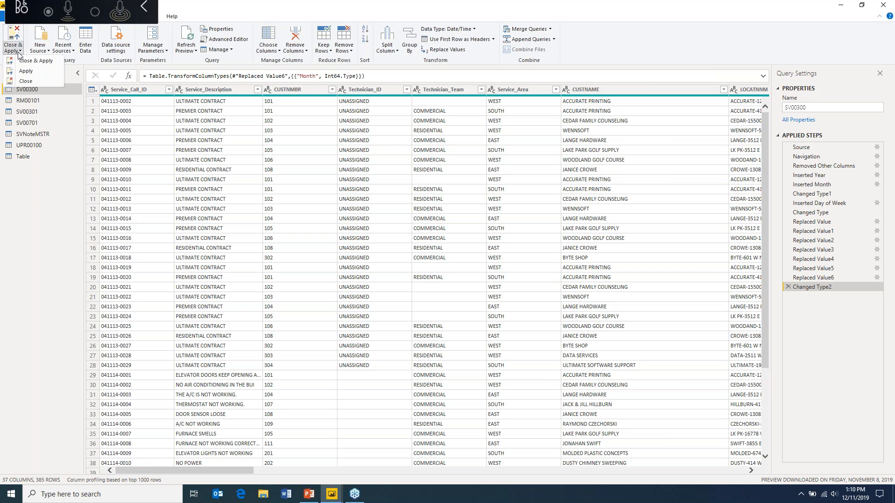
left_click(27, 63)
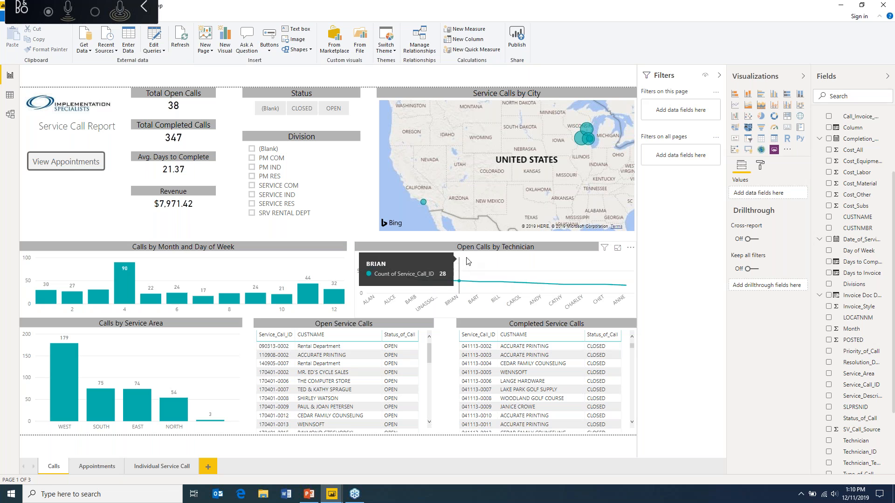
Step: Add Status_of_Call as a visual-level filter on the Open Calls by Technician chart
left_click(544, 251)
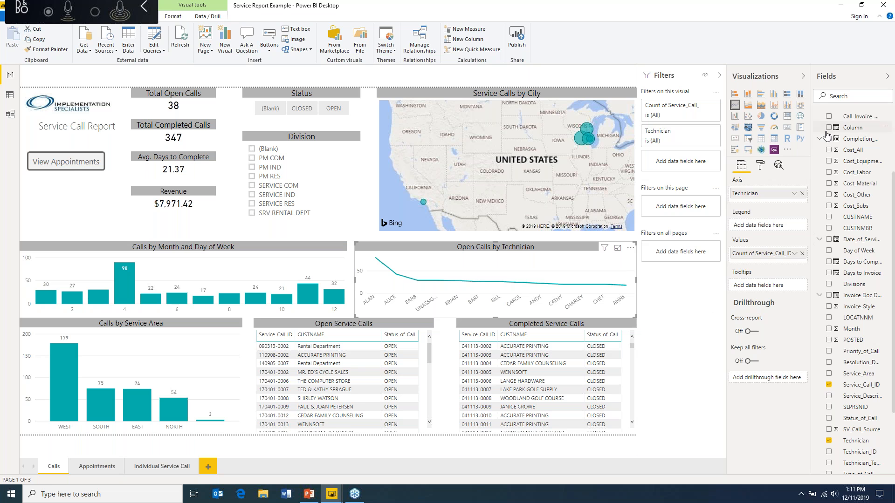
scroll(851, 177, "up", 3)
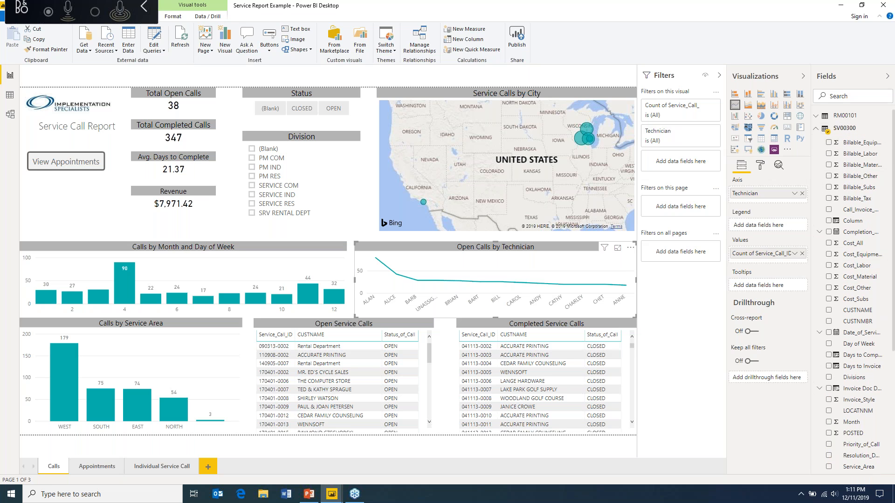
scroll(844, 285, "down", 3)
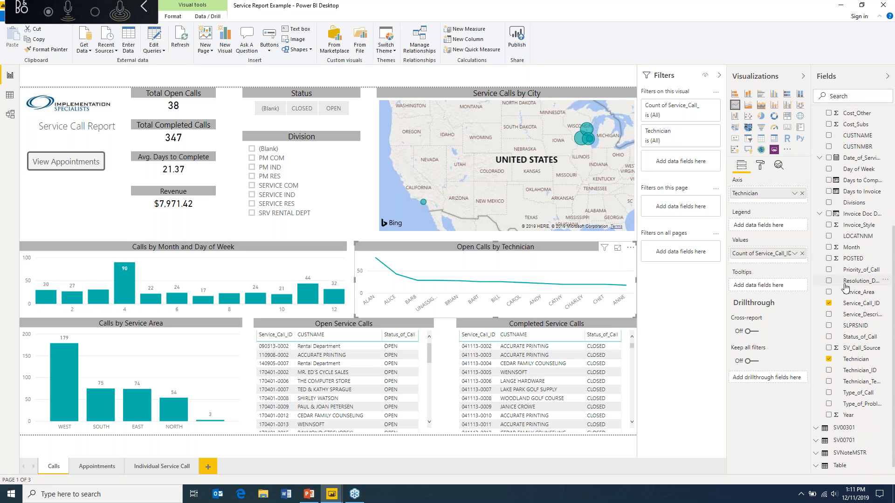
left_click_drag(862, 341, 690, 167)
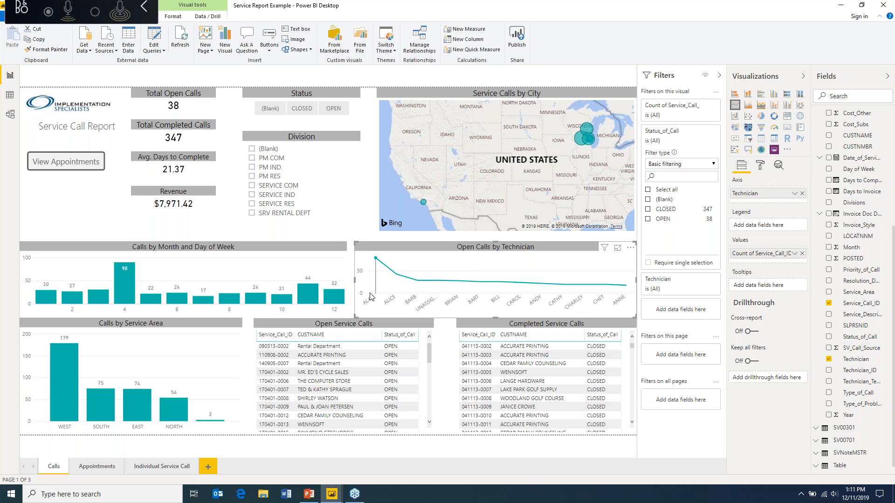
mouse_move(371, 297)
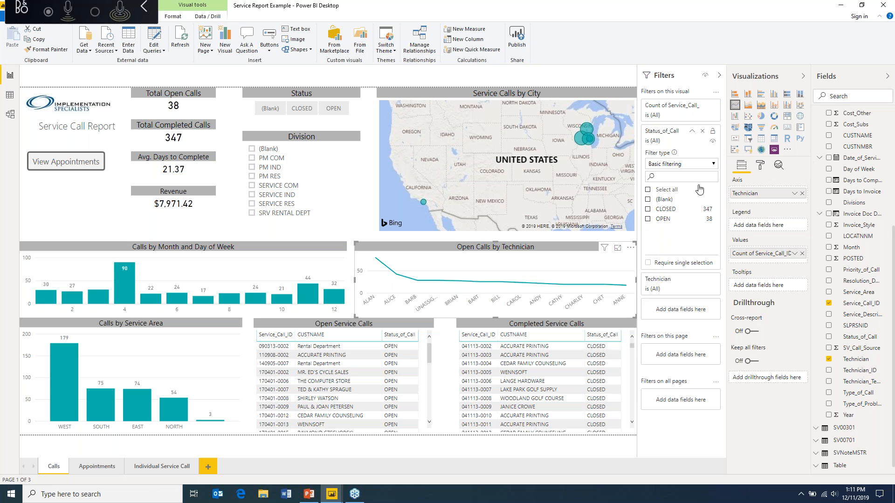
Step: Switch the Status_of_Call filter to Advanced filtering, look through its conditions, and return it to Basic filtering
left_click(713, 164)
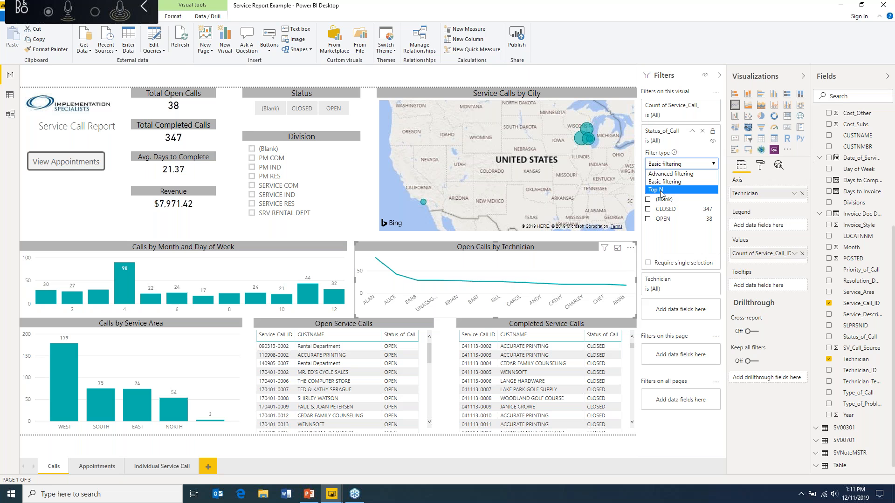
left_click(683, 174)
left_click(681, 192)
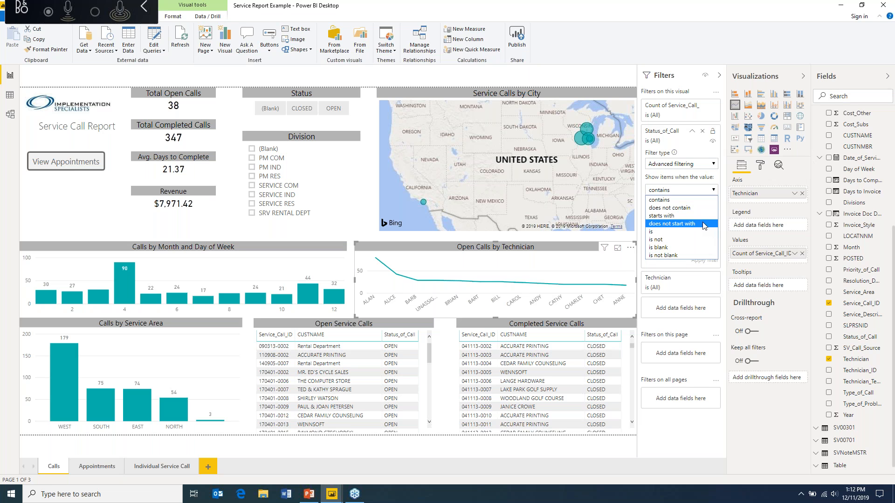
left_click(709, 165)
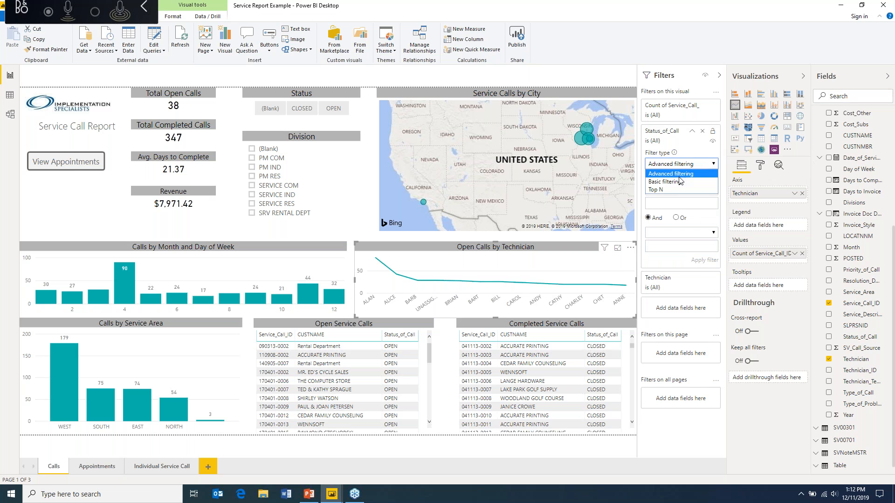
left_click(681, 179)
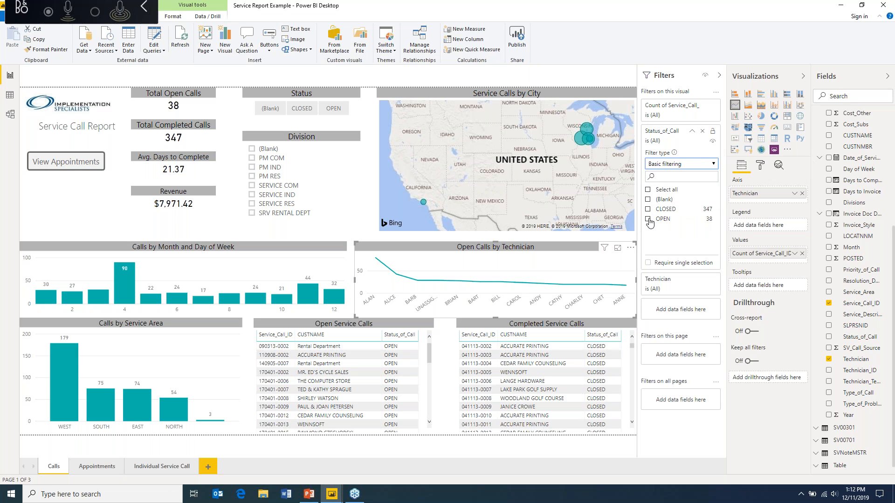
Step: Restrict the Open Calls by Technician chart to calls with OPEN status and collapse the Status_of_Call filter card
left_click(648, 221)
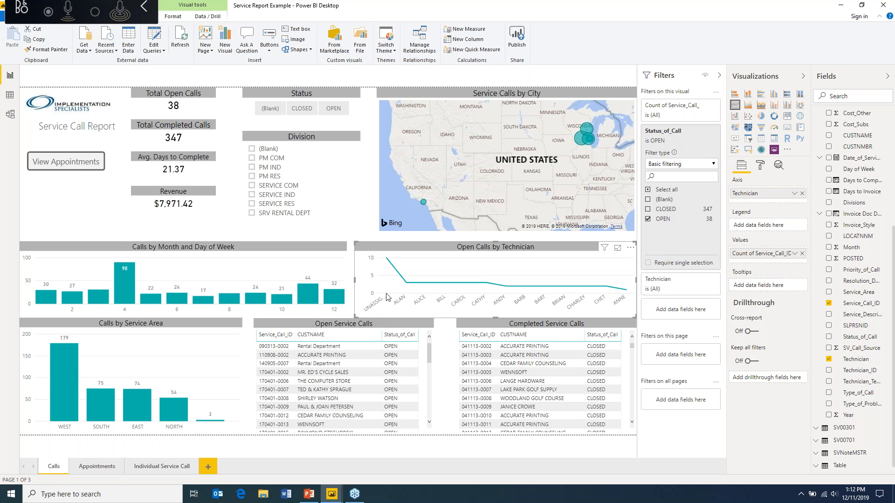
mouse_move(407, 286)
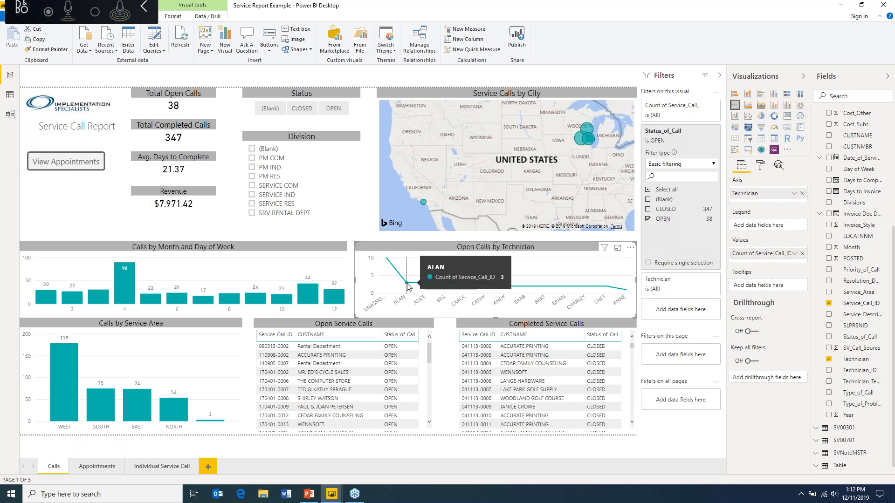
left_click(368, 231)
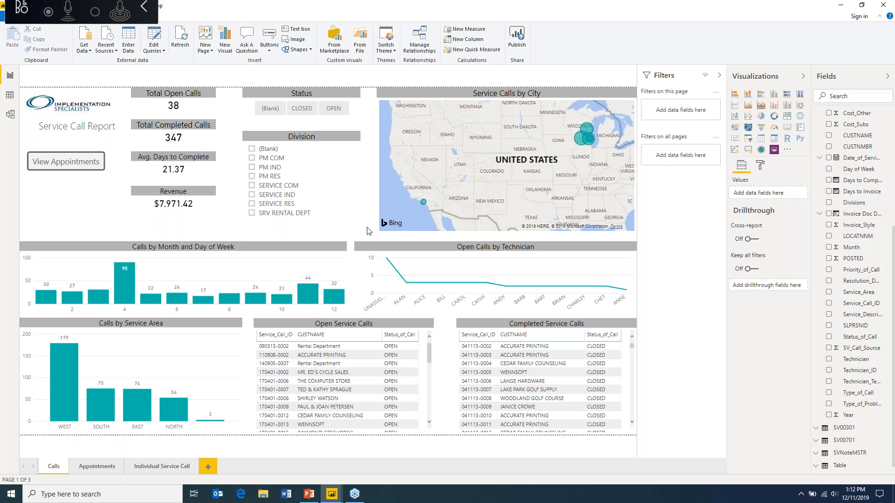
left_click(362, 247)
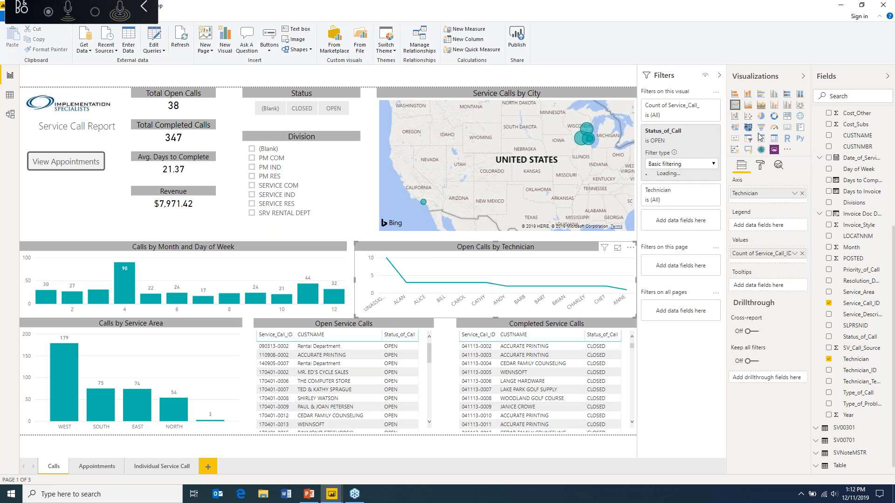
left_click(692, 131)
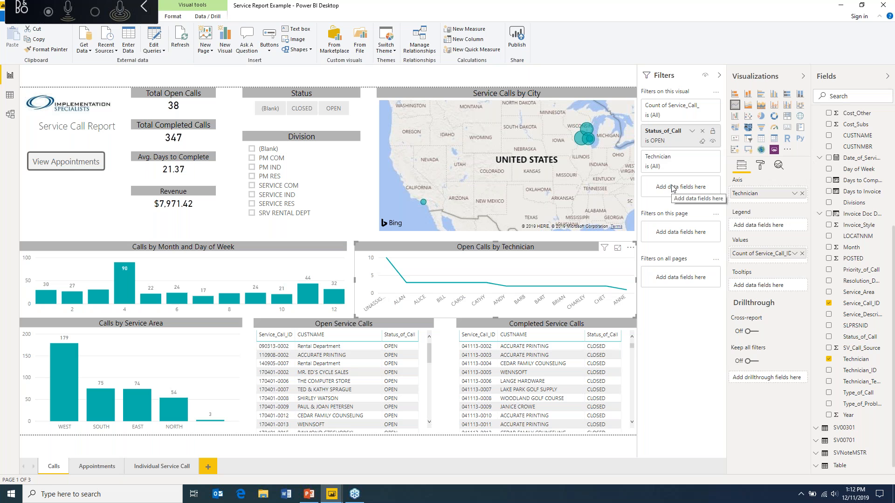
left_click(369, 234)
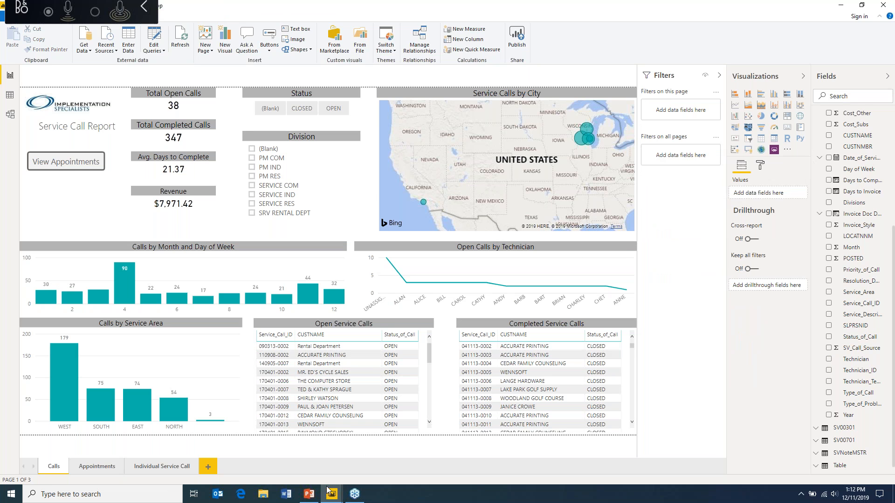
Step: Switch to the Sales Report Example and examine the largest fish's details on the Aquarium page
mouse_move(331, 497)
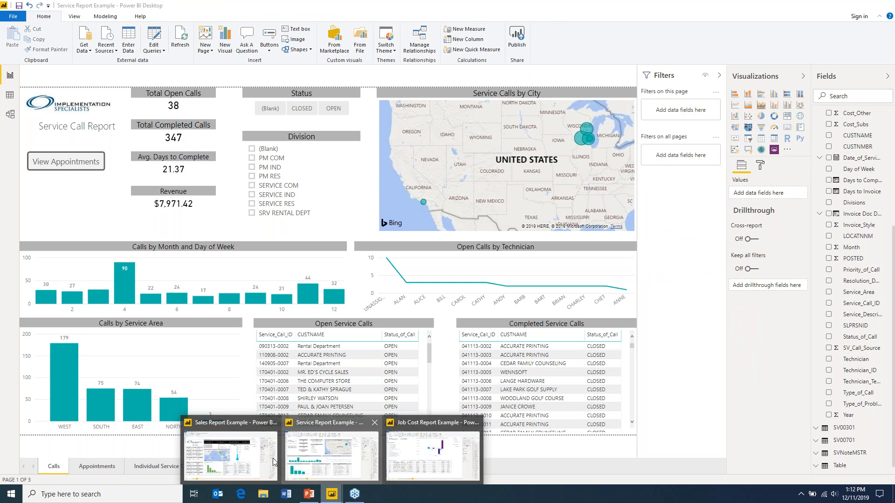
left_click(232, 449)
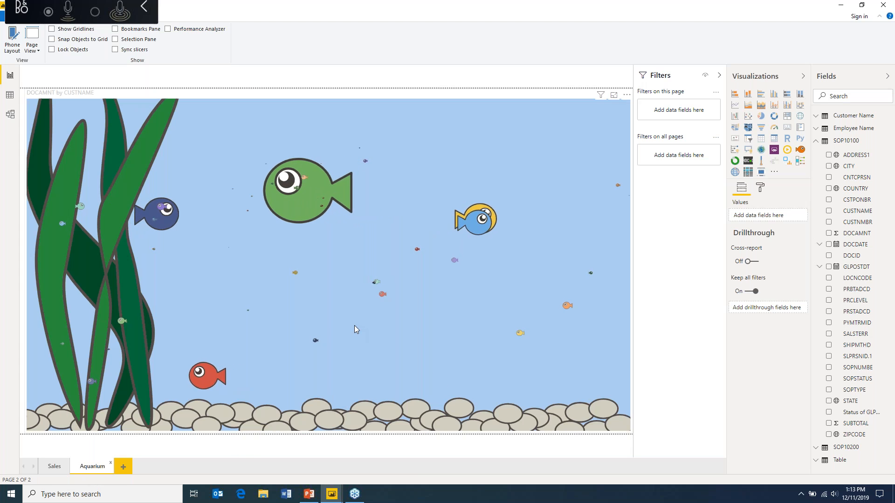
mouse_move(280, 210)
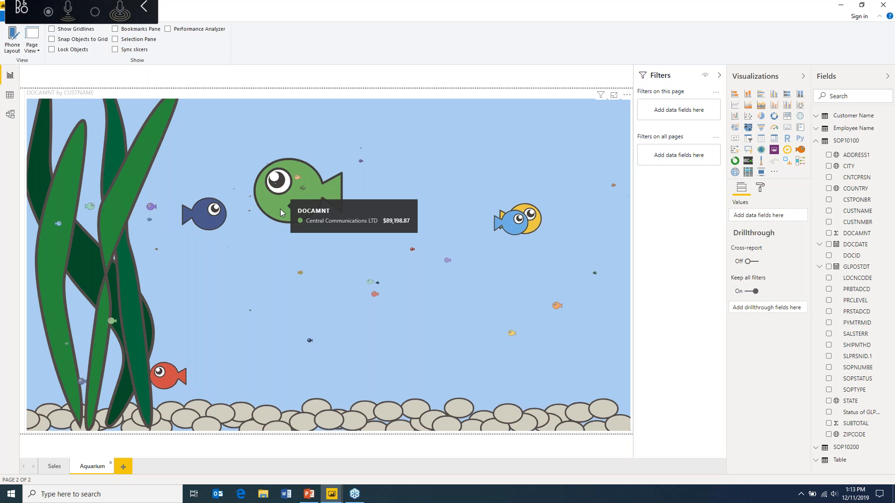
Step: Filter only the Sales page by COUNTRY set to Australia and check the Progress to Yearly Goal value
left_click(53, 466)
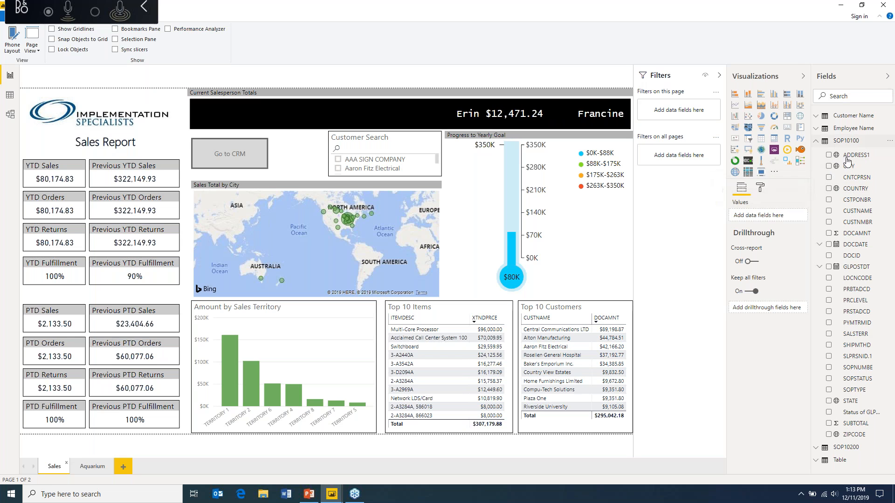
left_click_drag(857, 188, 695, 111)
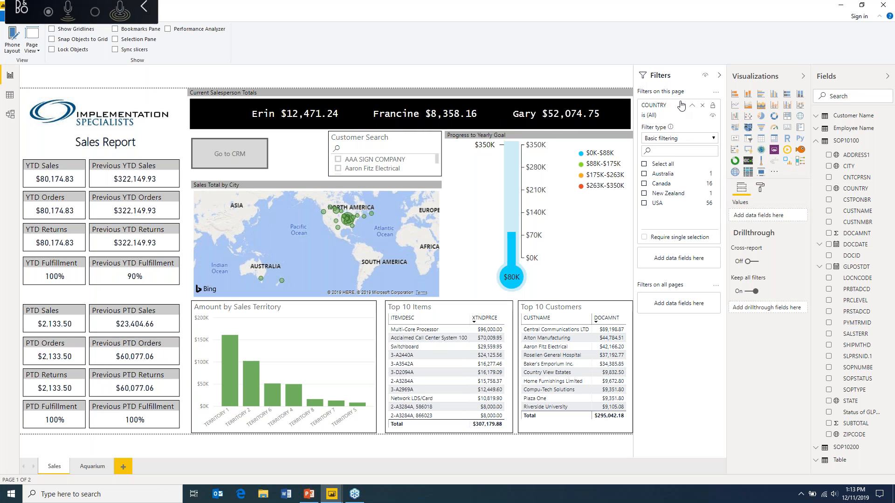
left_click(645, 175)
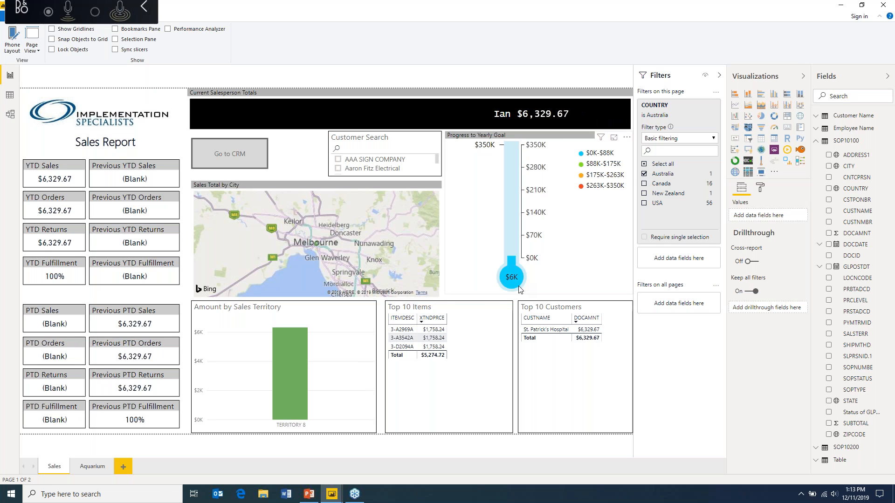
mouse_move(515, 282)
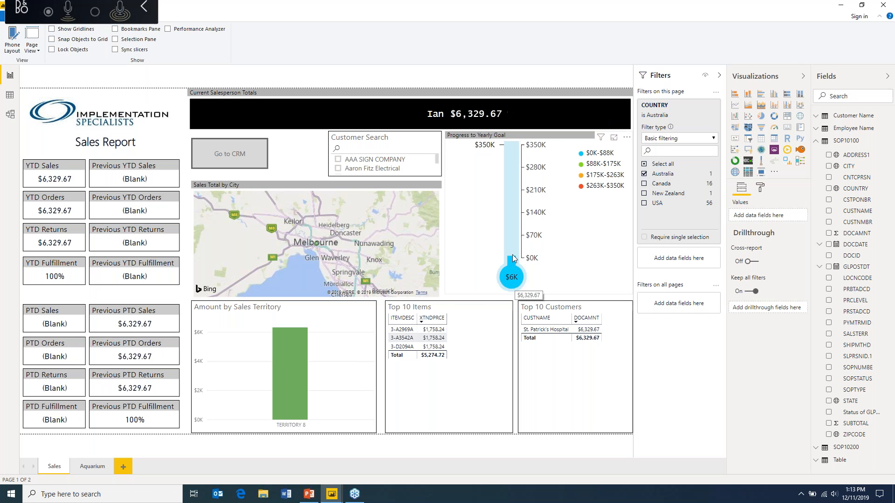
Step: Check the largest fish on the Aquarium page for comparison, and remove the COUNTRY page filter from the Sales page
left_click(88, 466)
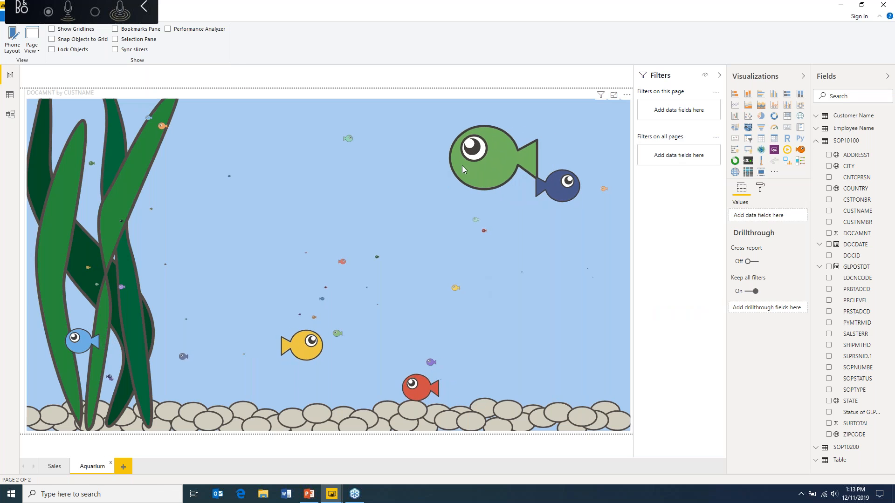
mouse_move(462, 167)
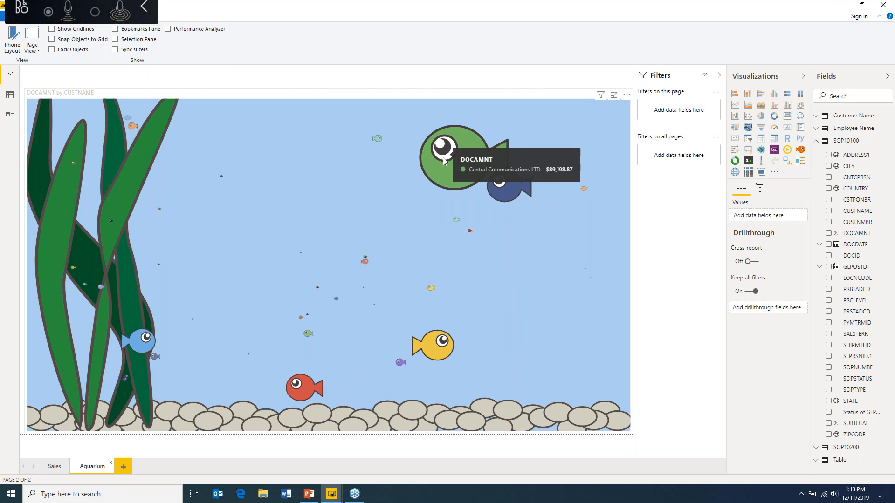
left_click(52, 468)
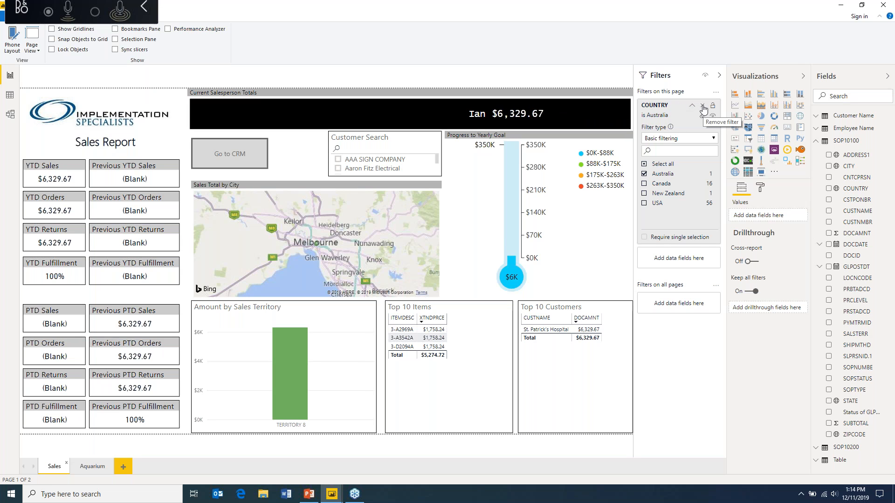
left_click(703, 108)
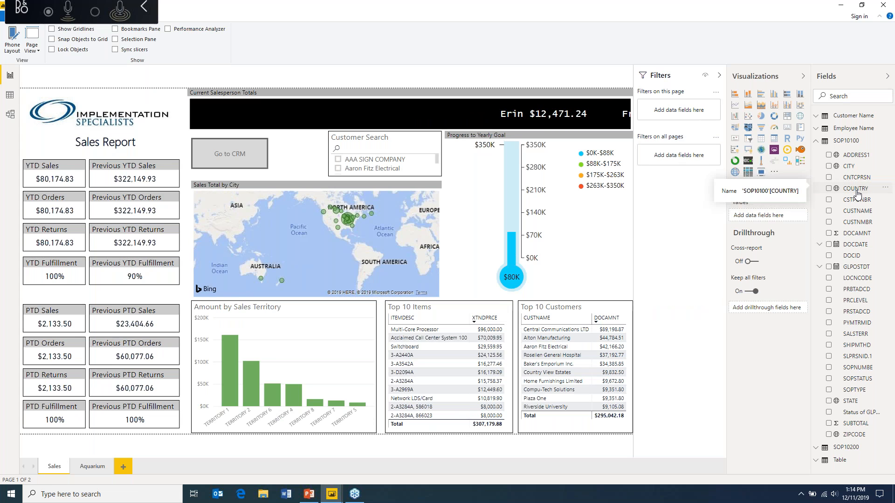
Step: Filter all pages by COUNTRY set to Australia, check the fish on the Aquarium page, and return to the Sales page
left_click_drag(857, 193, 693, 161)
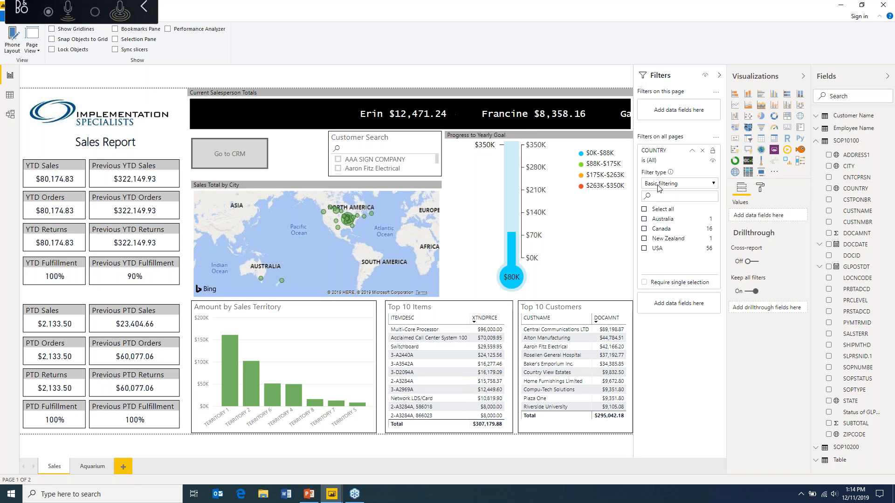
left_click(645, 220)
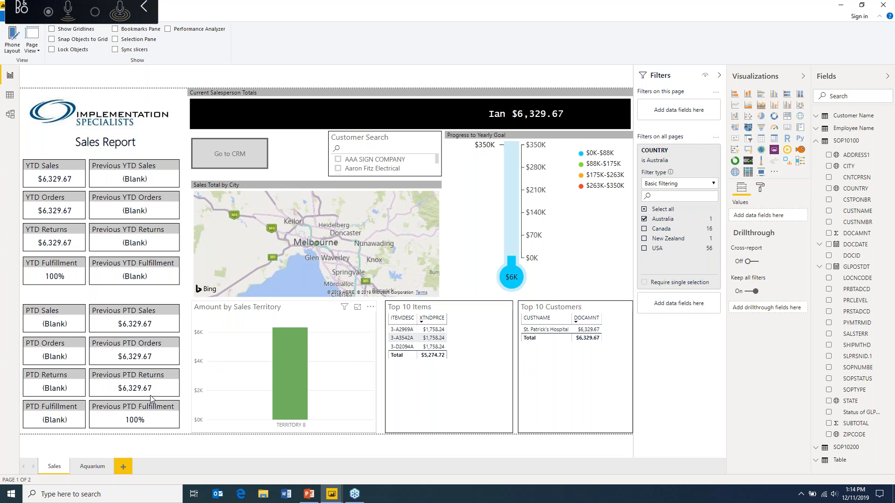
left_click(87, 468)
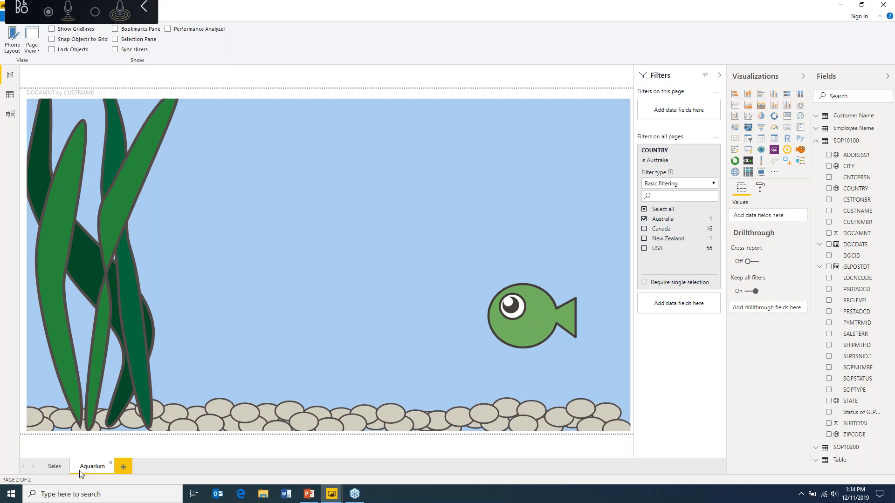
mouse_move(504, 332)
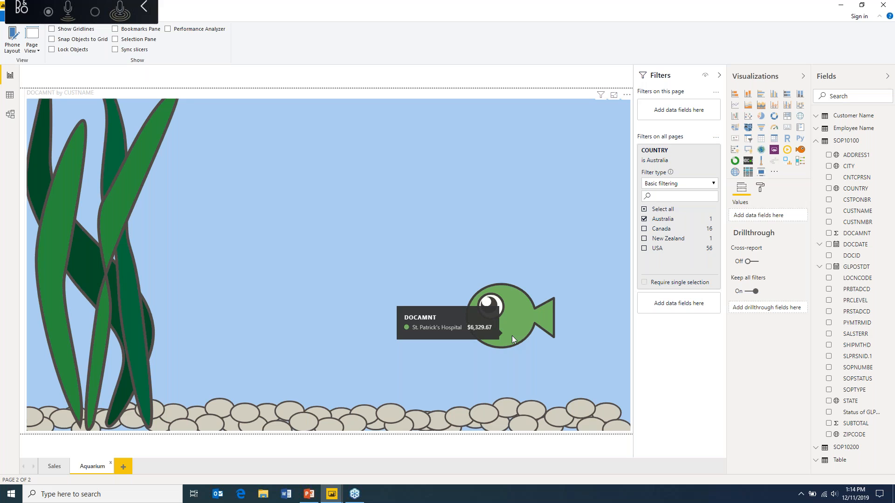
left_click(51, 467)
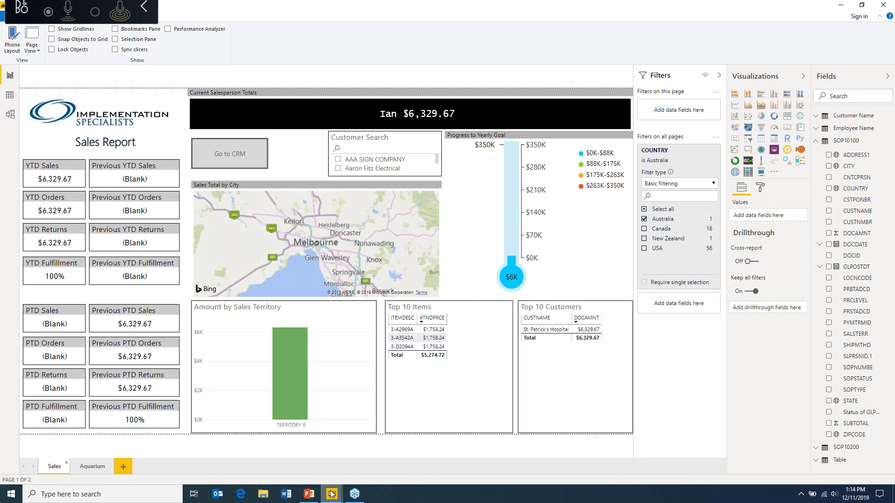
Step: Switch to the Job Cost Report Example, add a Divisions slicer and fit it between the Customer Name slicer and the chart
mouse_move(331, 497)
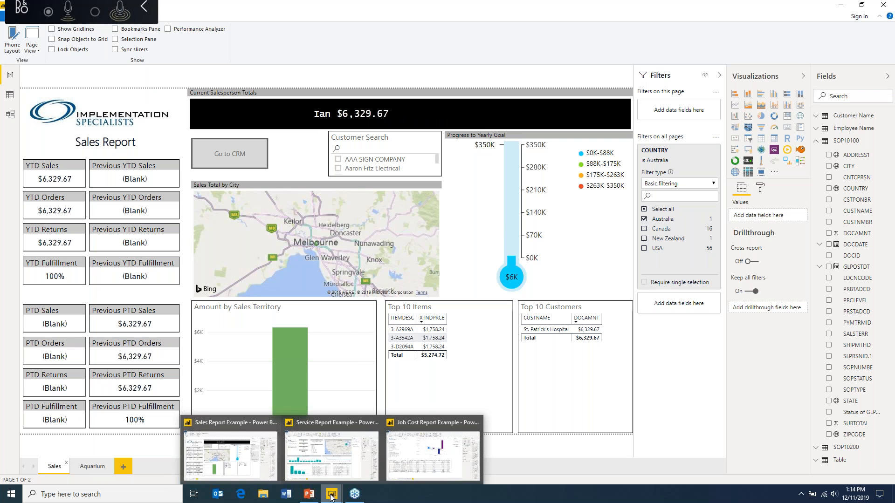
left_click(409, 454)
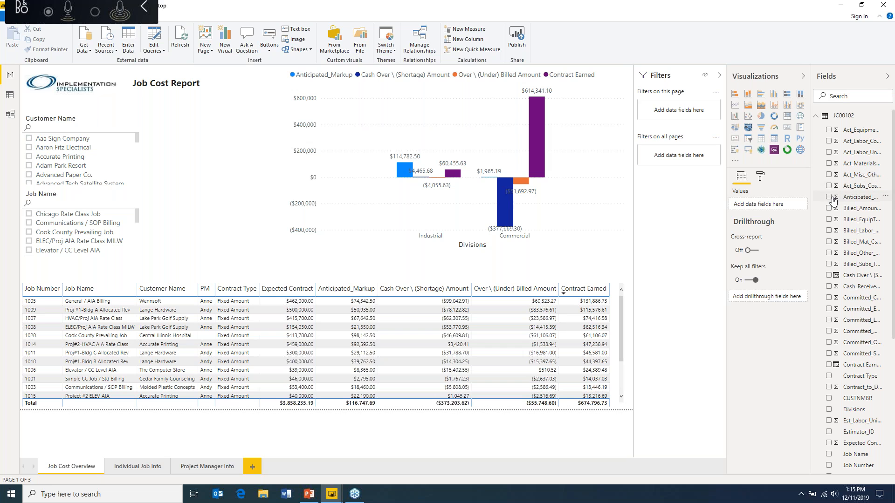
left_click(748, 141)
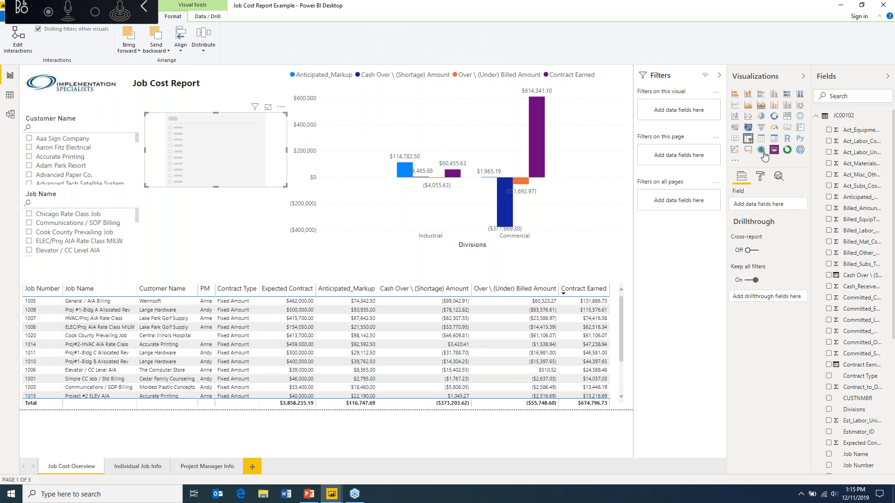
scroll(871, 374, "down", 3)
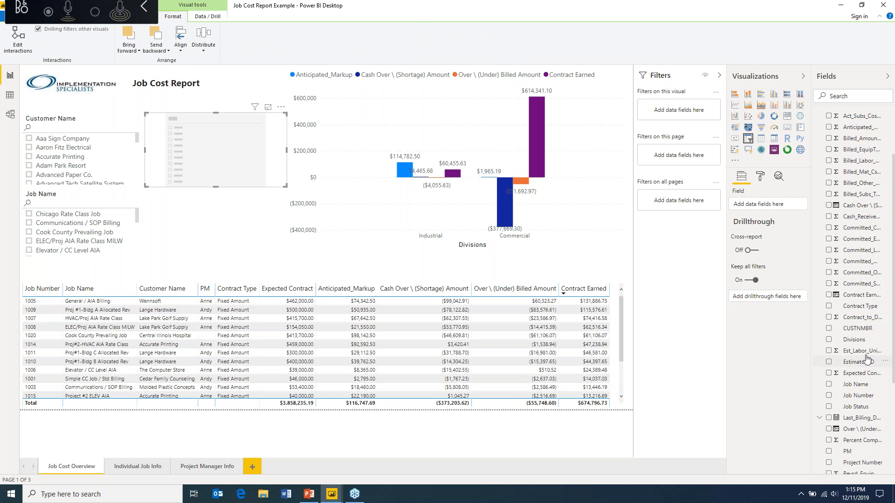
left_click_drag(858, 343, 778, 207)
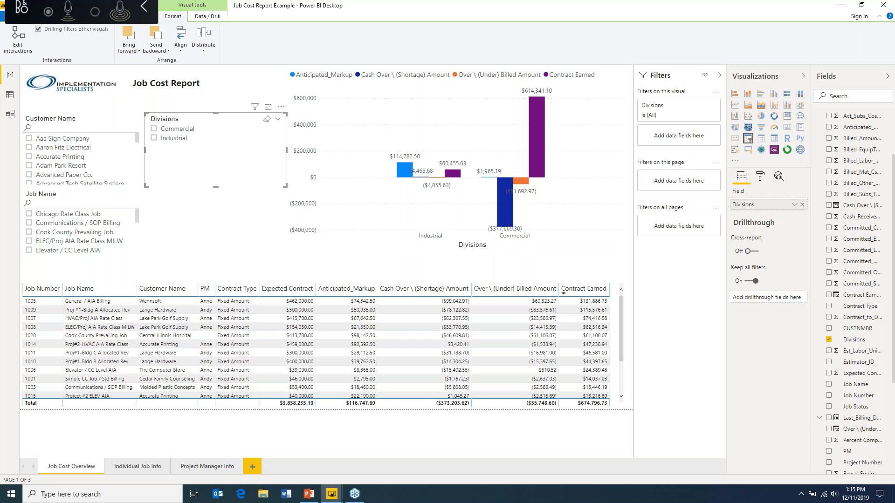
left_click_drag(286, 186, 235, 191)
left_click_drag(207, 165, 206, 156)
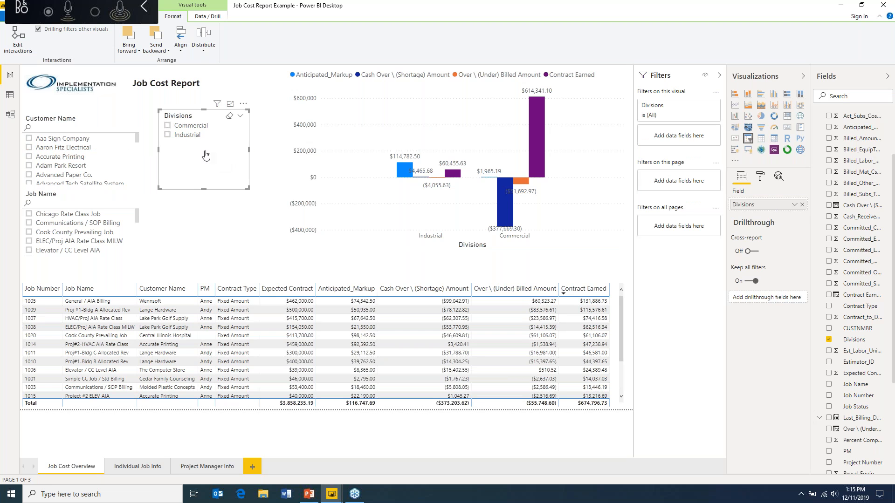
Step: Test the Divisions slicer with Commercial and with Industrial, examine the chart and job table, and clear the selection
left_click(168, 129)
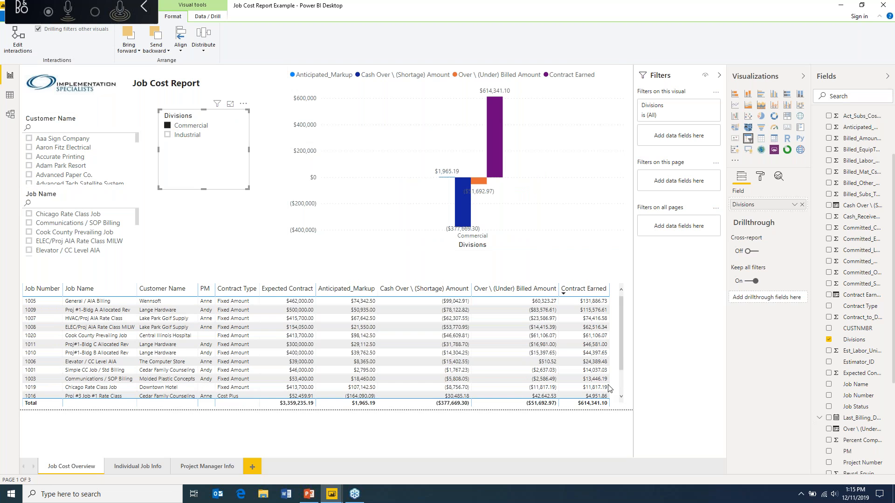
left_click(168, 135)
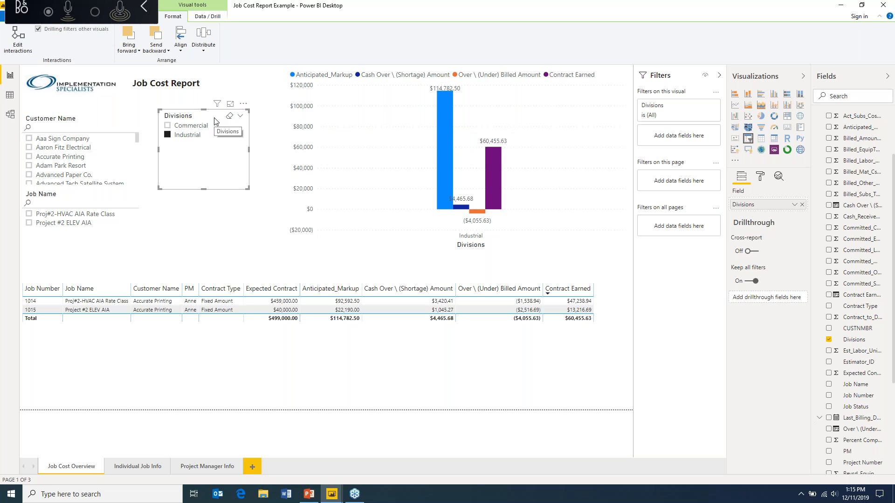
left_click(168, 137)
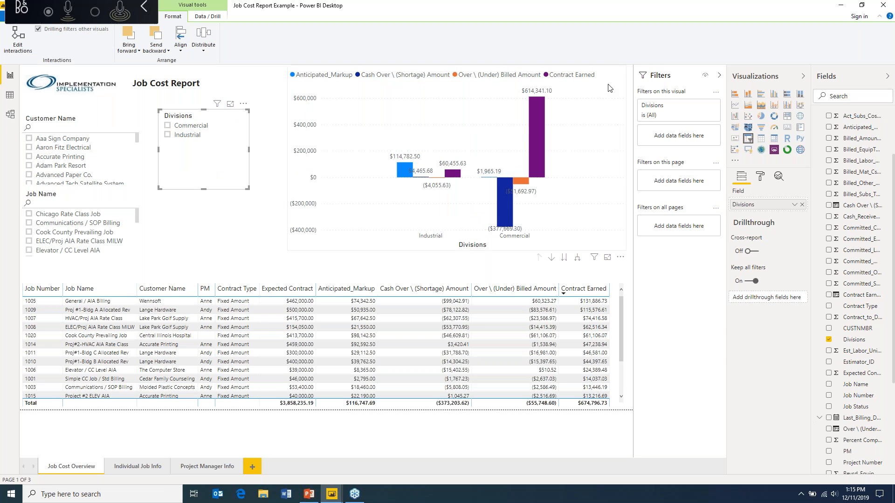
Step: Turn on interaction editing for the Divisions slicer and set its effect on the divisions chart to None
left_click(540, 134)
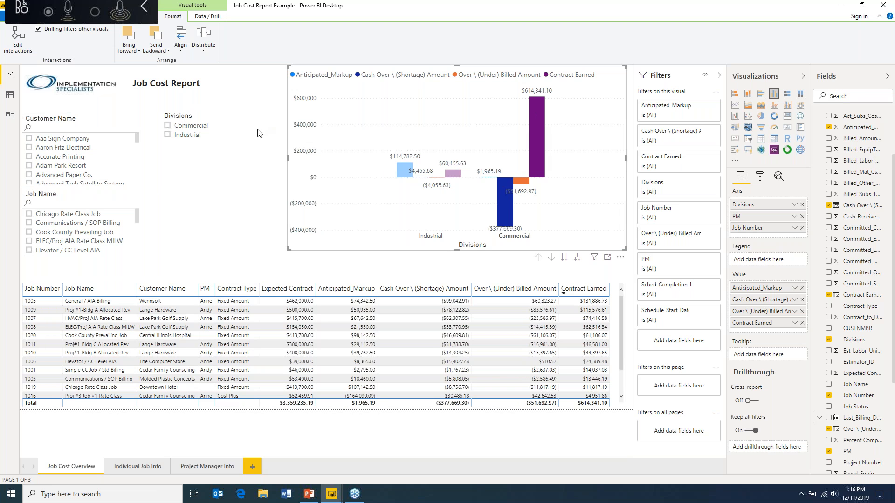
left_click(238, 145)
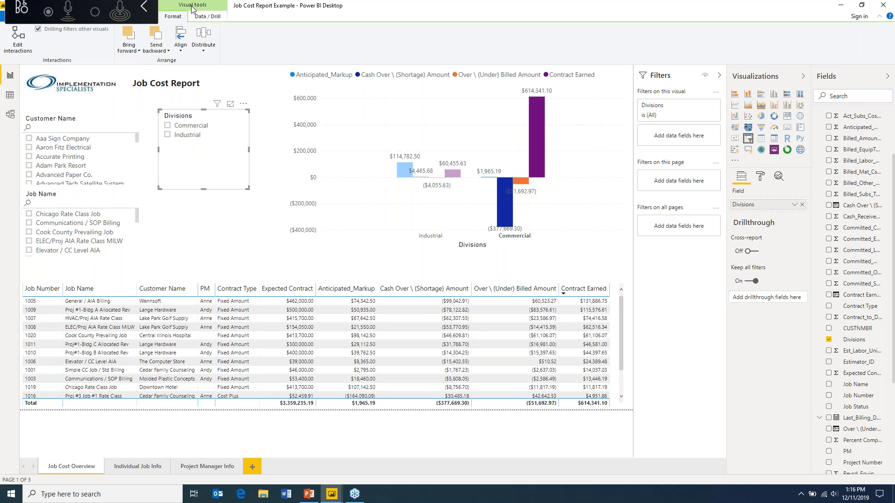
left_click(149, 7)
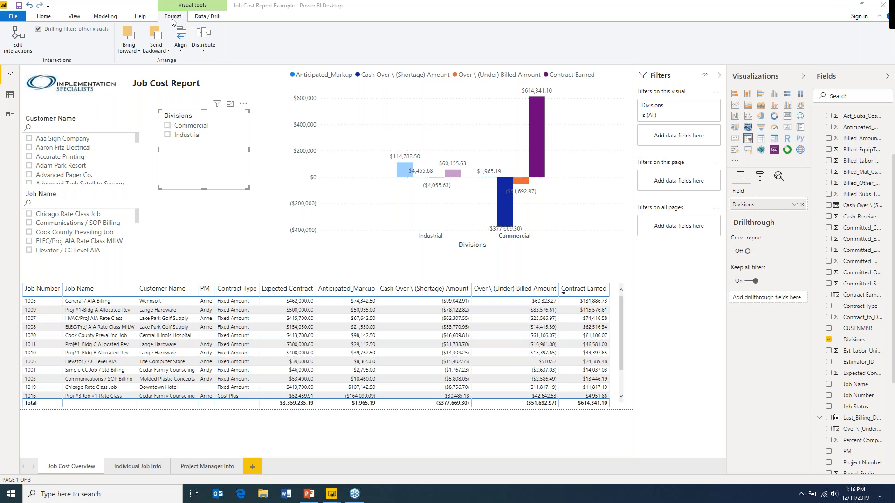
left_click(17, 42)
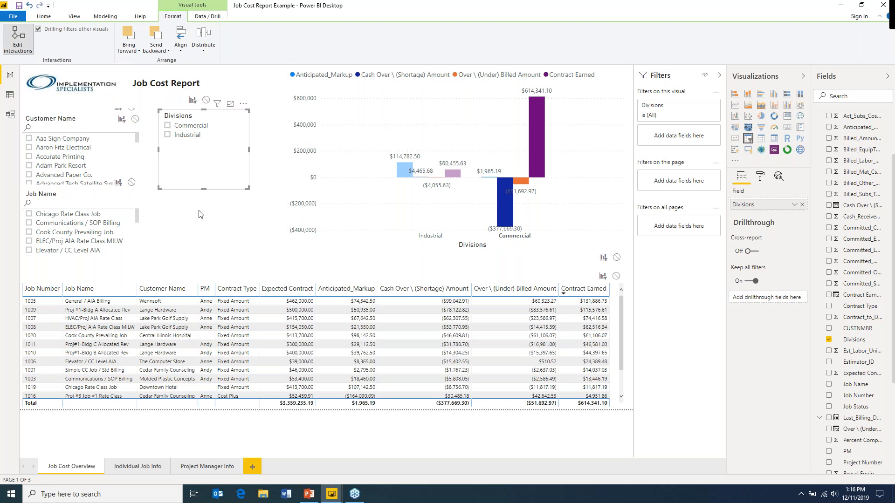
left_click(617, 259)
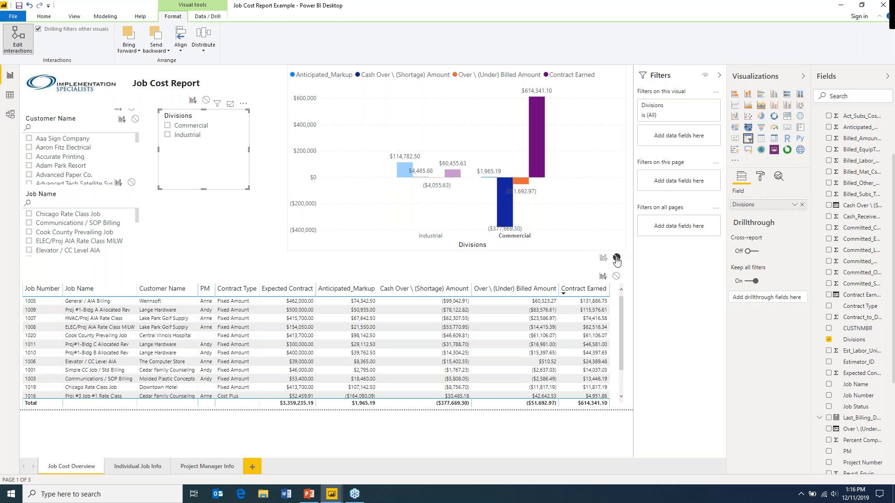
Step: Check how the chart and job table respond to Commercial and Industrial in the Divisions slicer, and clear the selection
left_click(168, 126)
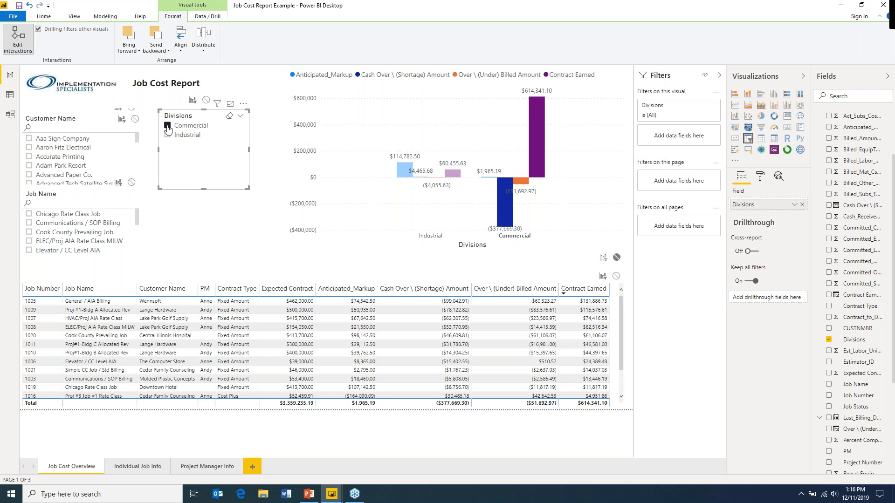
left_click(167, 135)
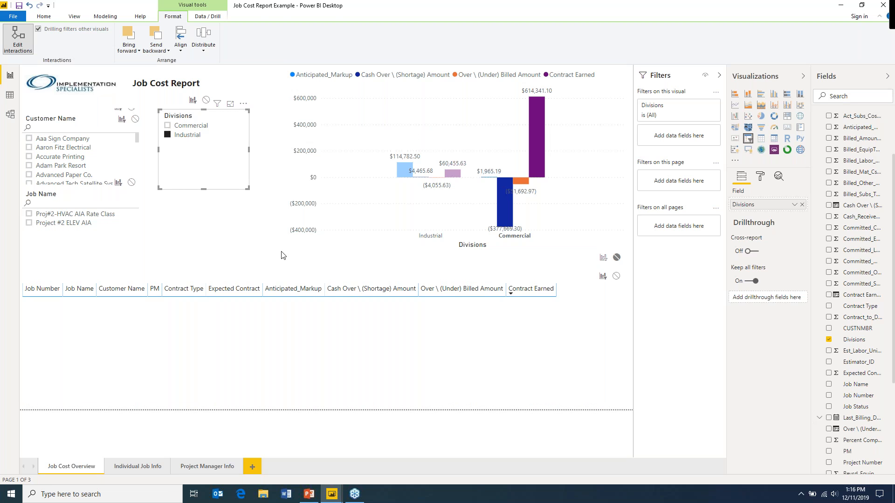
left_click(167, 135)
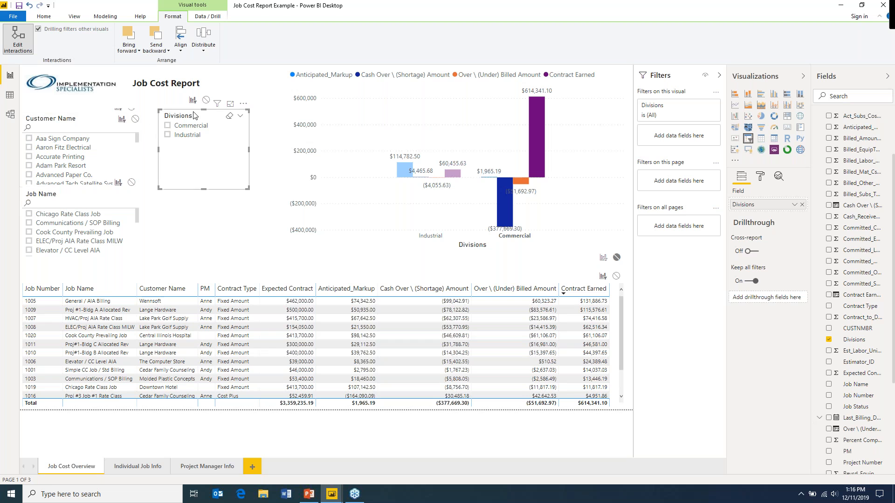
Step: Test the Customer Name slicer with Adam Park Resort, clear it, and set the slicer's effect on the divisions chart to None
left_click(29, 166)
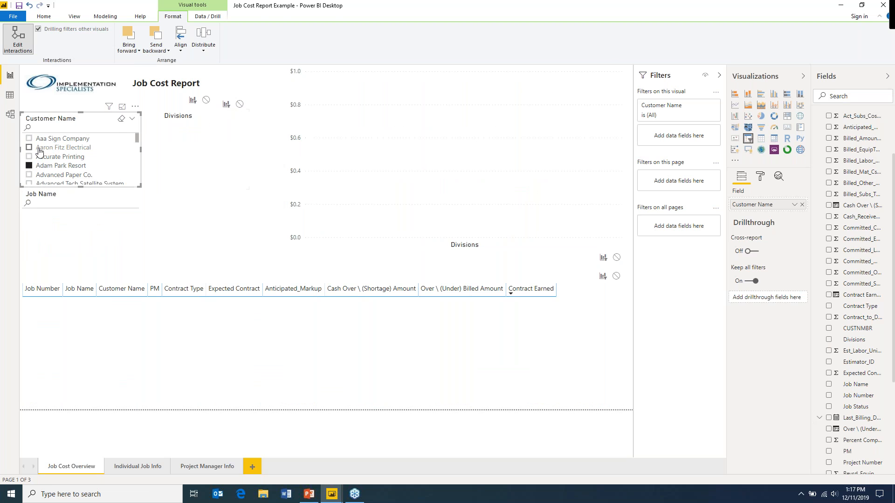
left_click(29, 167)
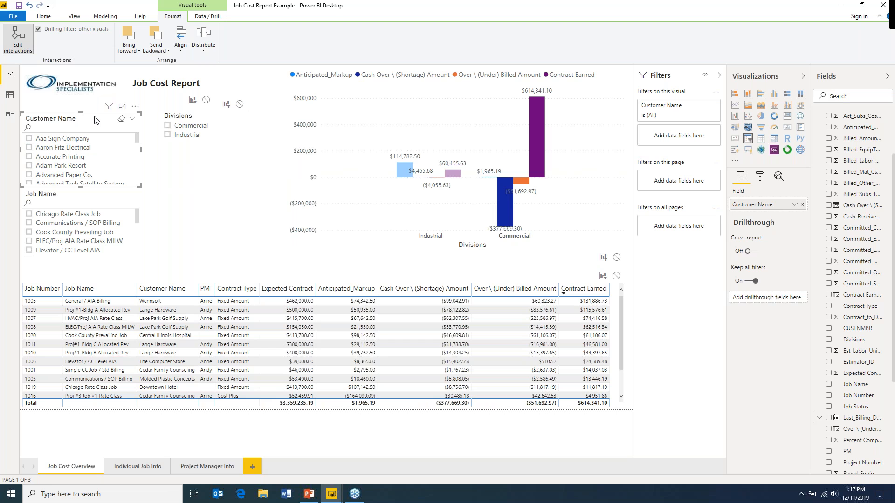
left_click(616, 258)
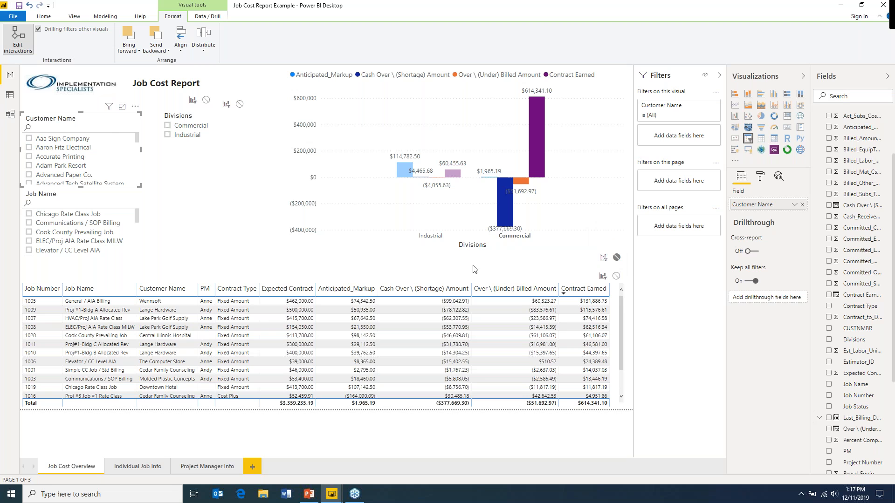
Step: Test the Customer Name slicer with Advanced Paper Co., clear it, and restore its filtering of the divisions chart
left_click(29, 147)
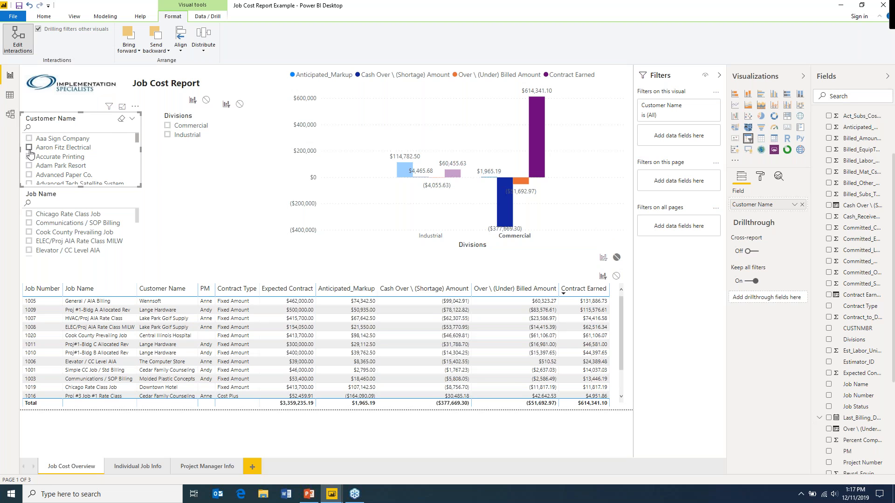
left_click(30, 175)
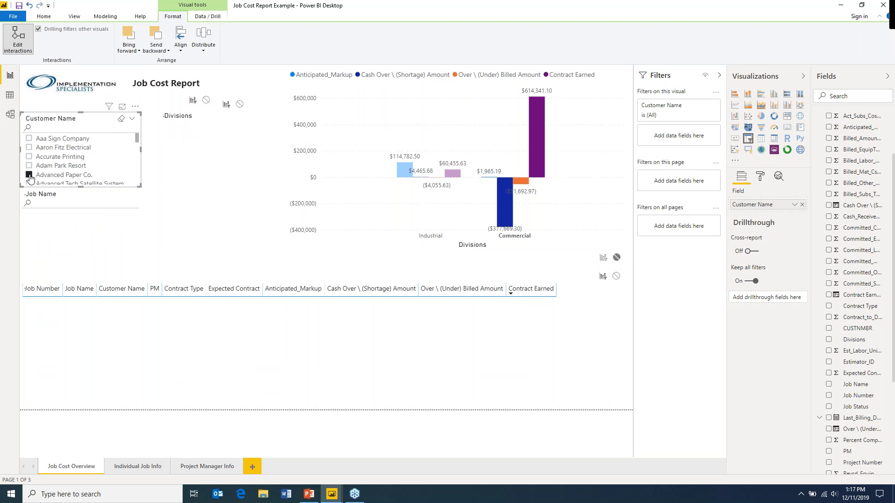
left_click(29, 175)
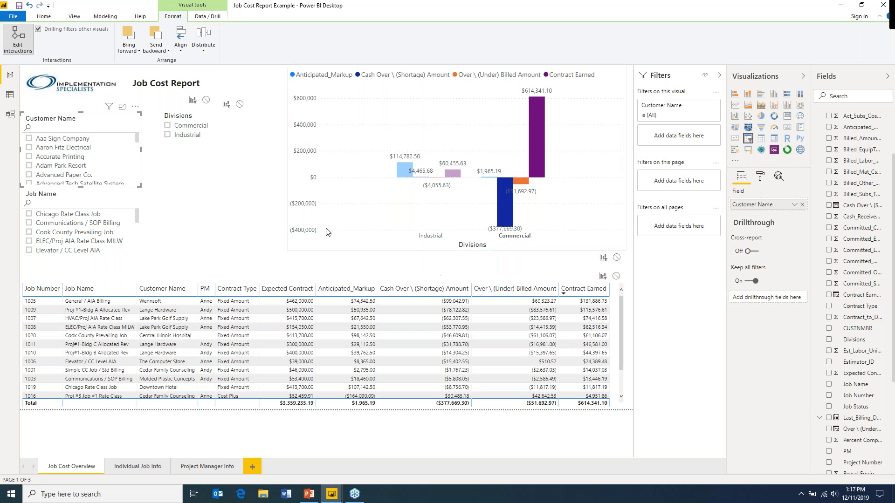
Step: Restore the Divisions slicer's filtering of the chart and test it with Commercial, briefly trying Accurate Printing in the Customer Name slicer
left_click(217, 144)
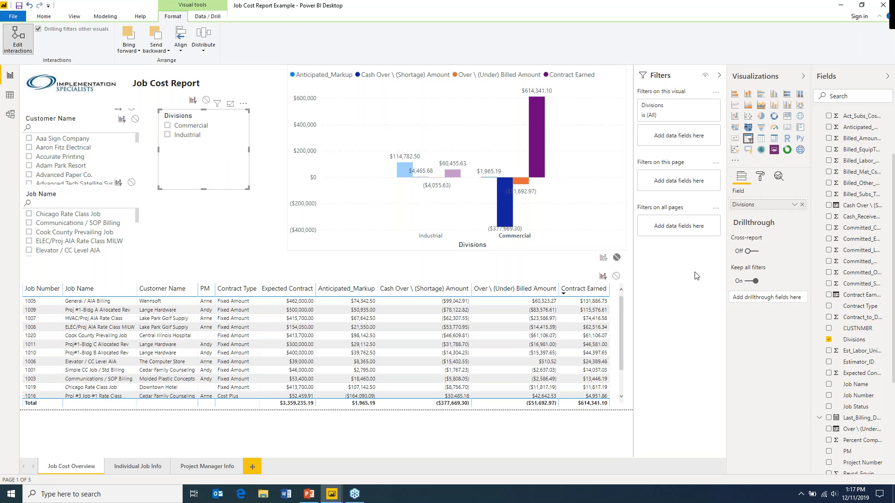
left_click(604, 260)
left_click(240, 235)
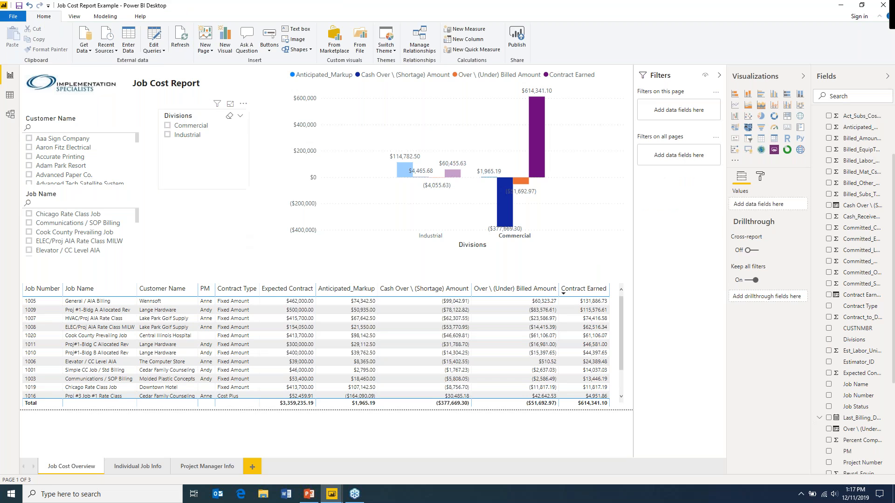
left_click(169, 126)
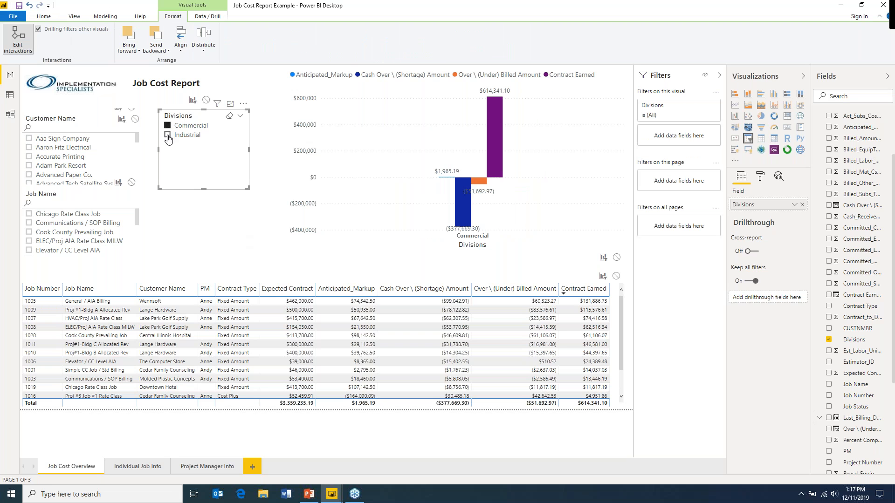
left_click(29, 159)
left_click(29, 159)
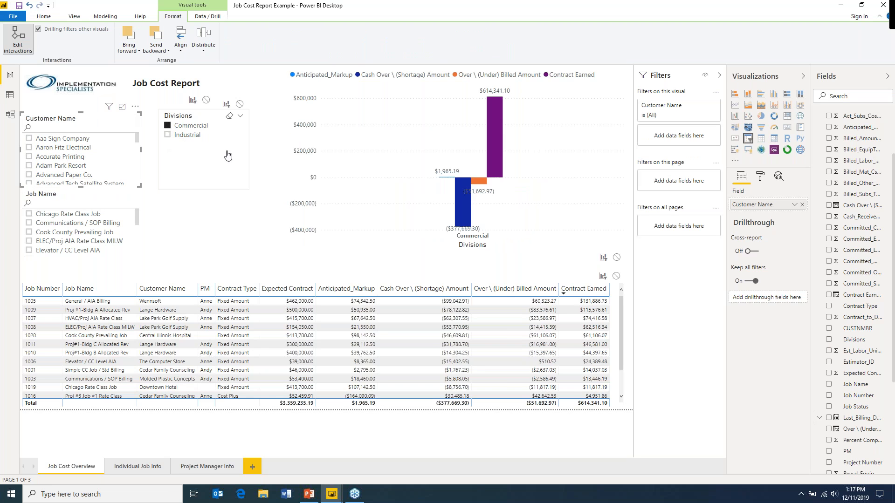
Step: Shift the Divisions slicer slightly down, with Commercial cleared in slicer and chart, and turn off interaction editing
left_click_drag(224, 161, 226, 168)
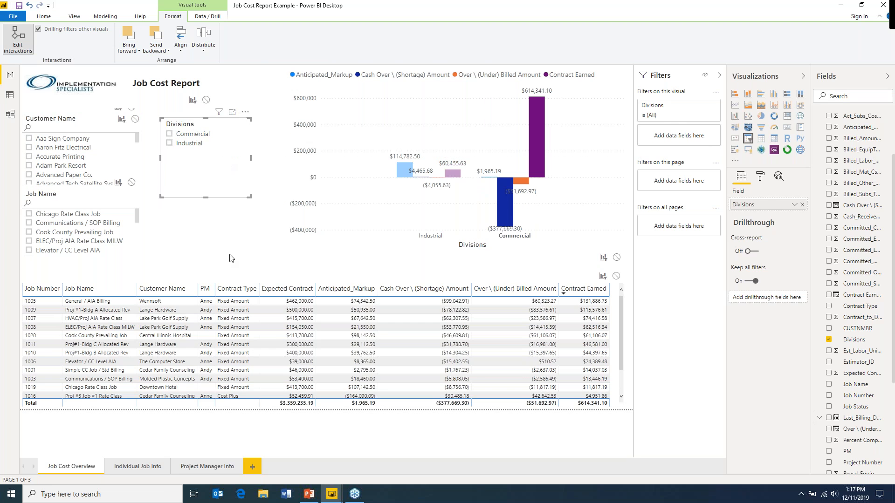
left_click(240, 252)
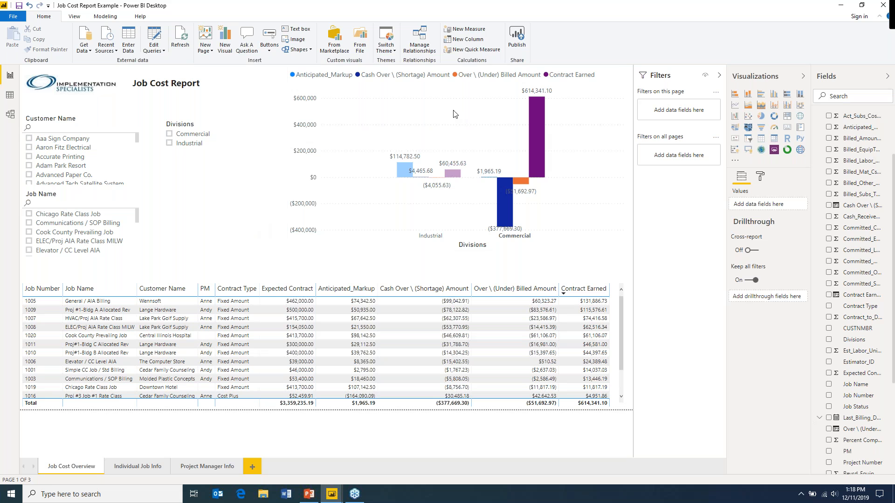
left_click(442, 135)
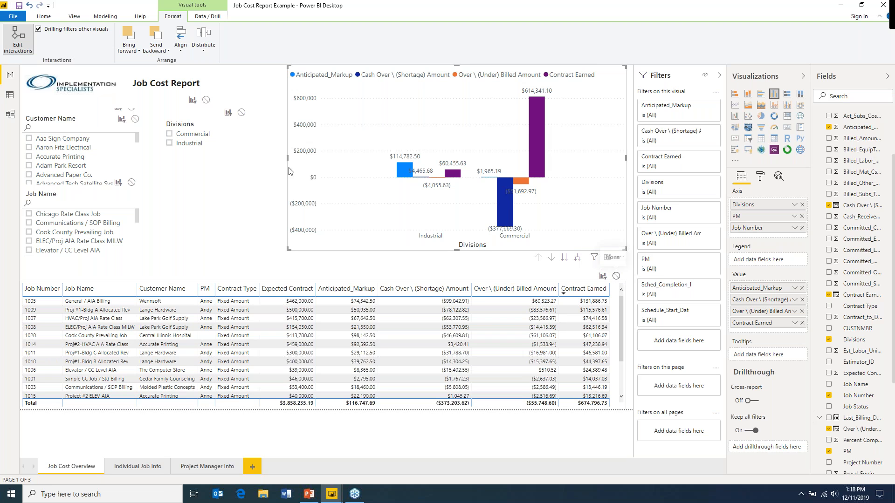
left_click(20, 40)
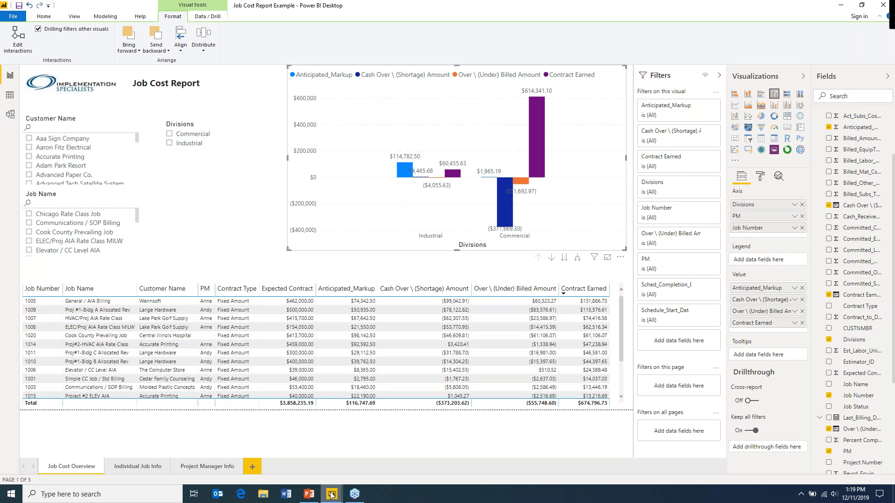
Step: Switch to the Service Report Example, check the filters on the Open Service Calls table, and set the Division slicer to PM COM
mouse_move(332, 497)
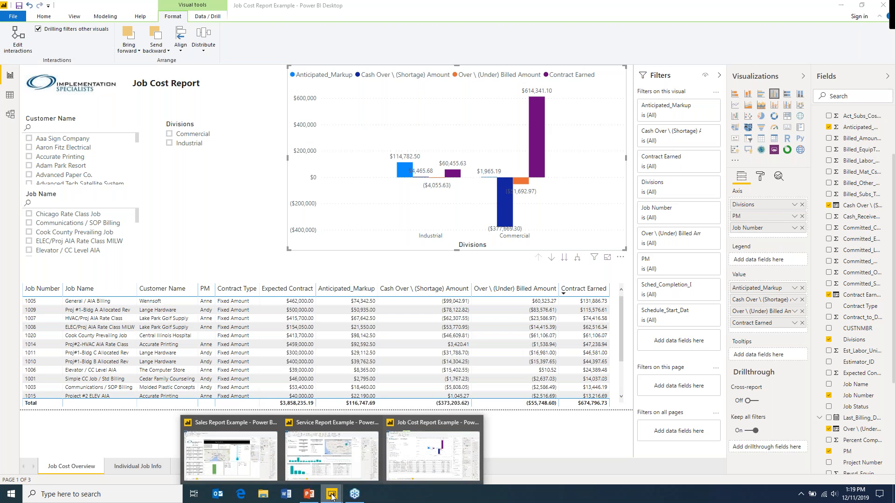
left_click(317, 452)
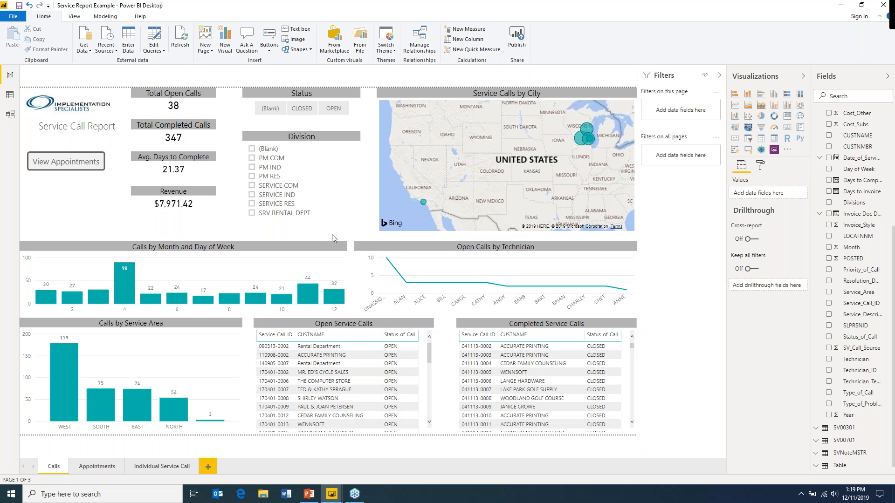
left_click(387, 326)
mouse_move(402, 327)
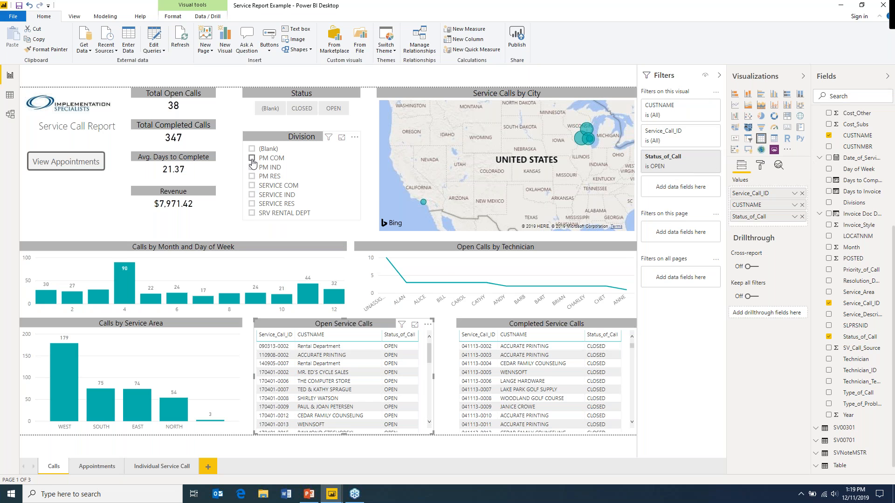
left_click(252, 159)
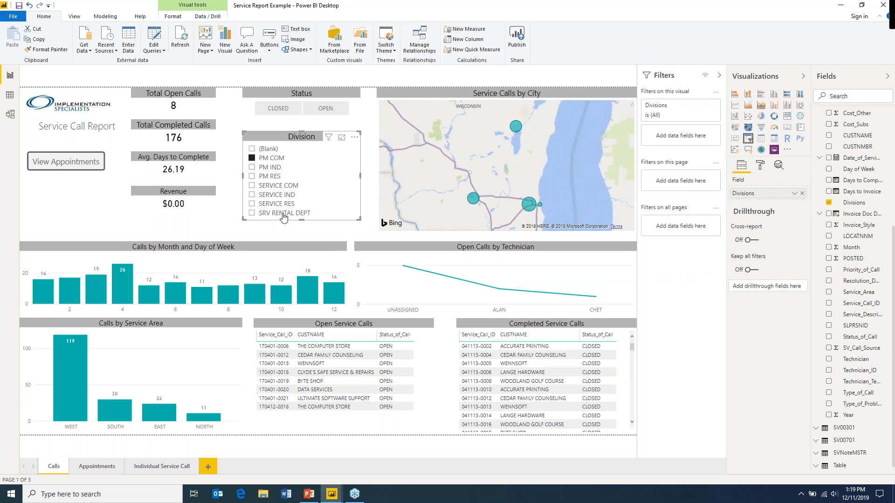
Step: Clear PM COM from the Division slicer and switch to the Sales Report Example
mouse_move(404, 328)
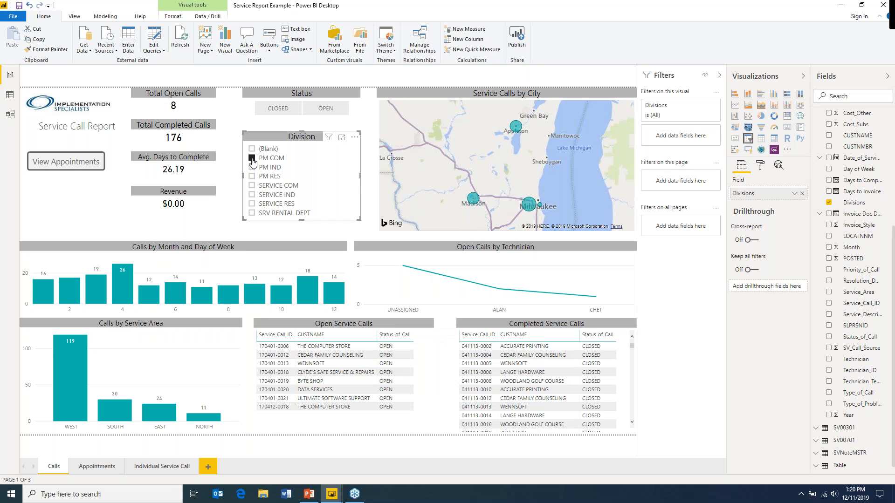
left_click(252, 159)
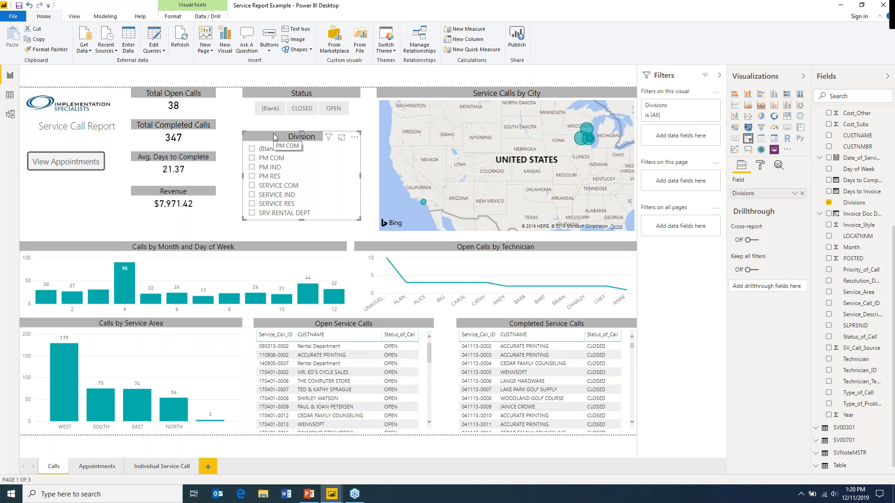
left_click(332, 495)
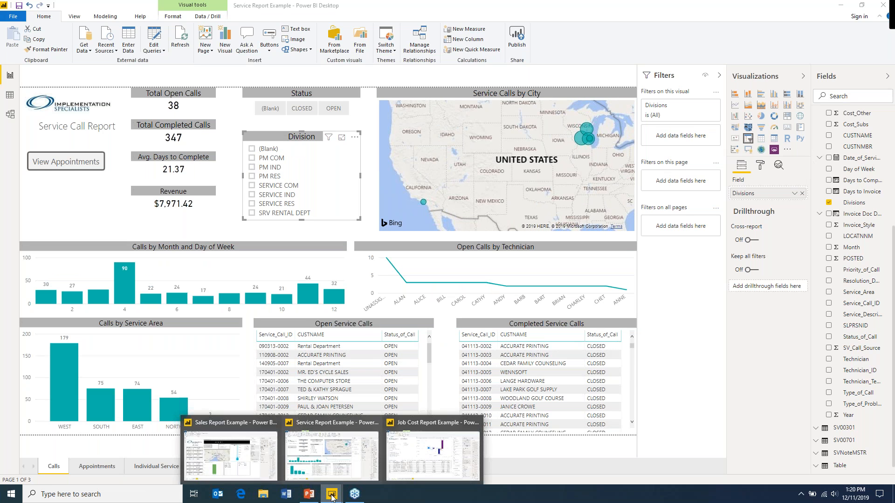
left_click(275, 443)
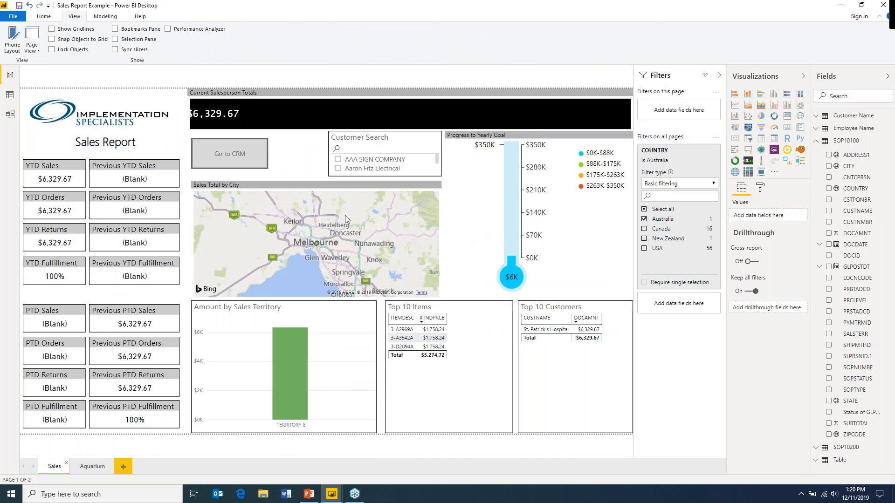
Step: Allow Utility Service to access the network in the Symantec Endpoint Protection prompt
mouse_move(409, 192)
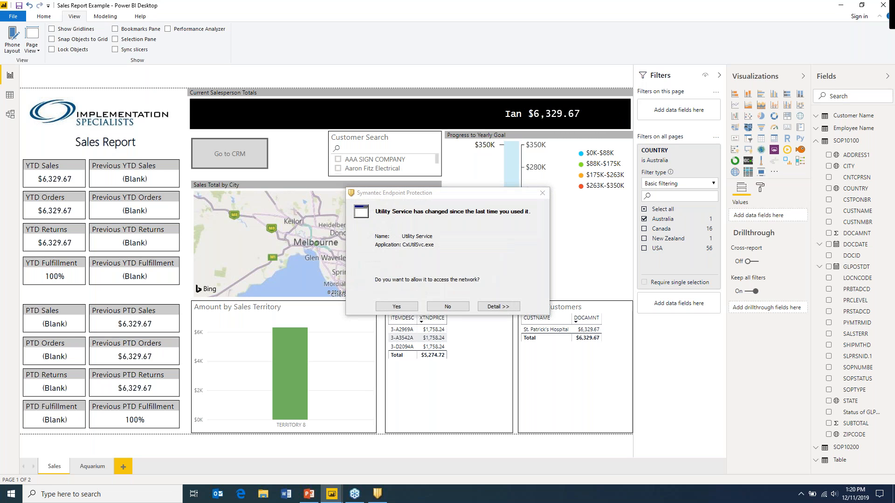
left_click(400, 307)
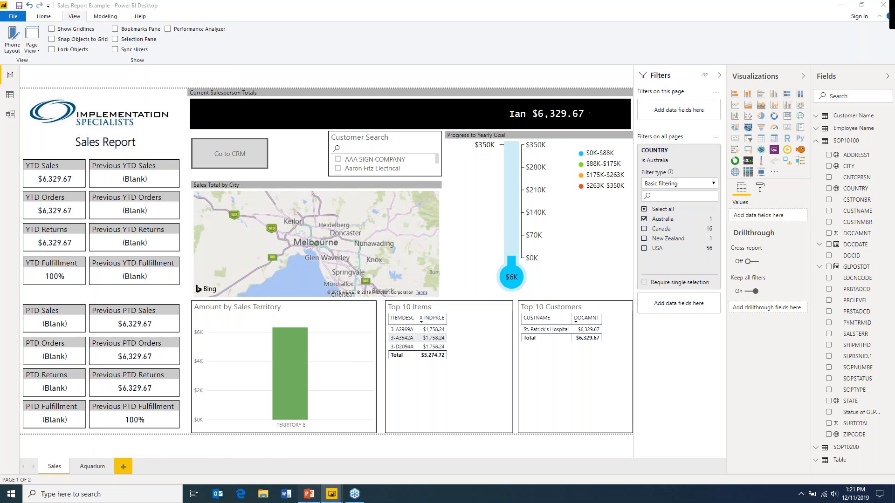
Step: Switch to the Power BI Filtering Data for Reports presentation in PowerPoint and show its Q&A slide in a maximized window
left_click(307, 501)
left_click(191, 299)
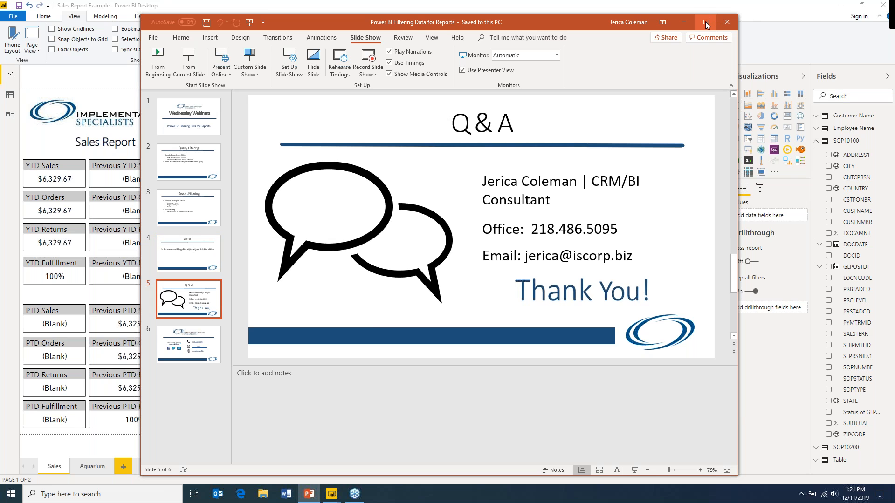
left_click(706, 22)
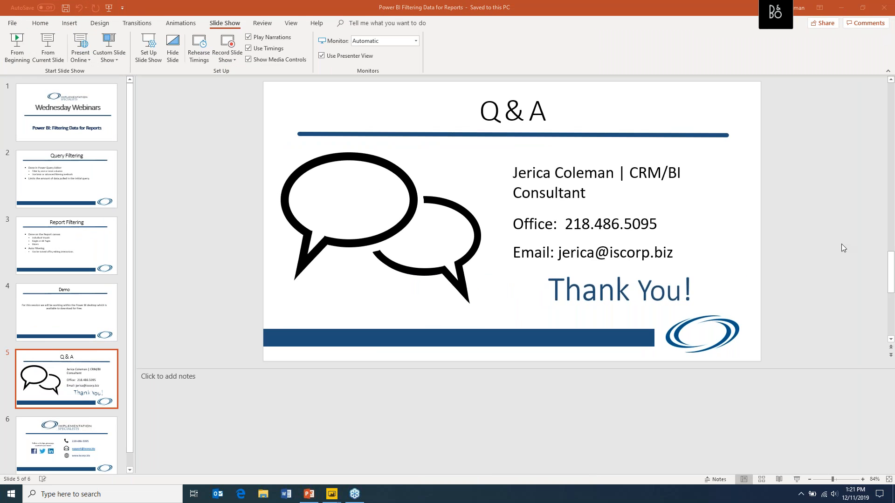